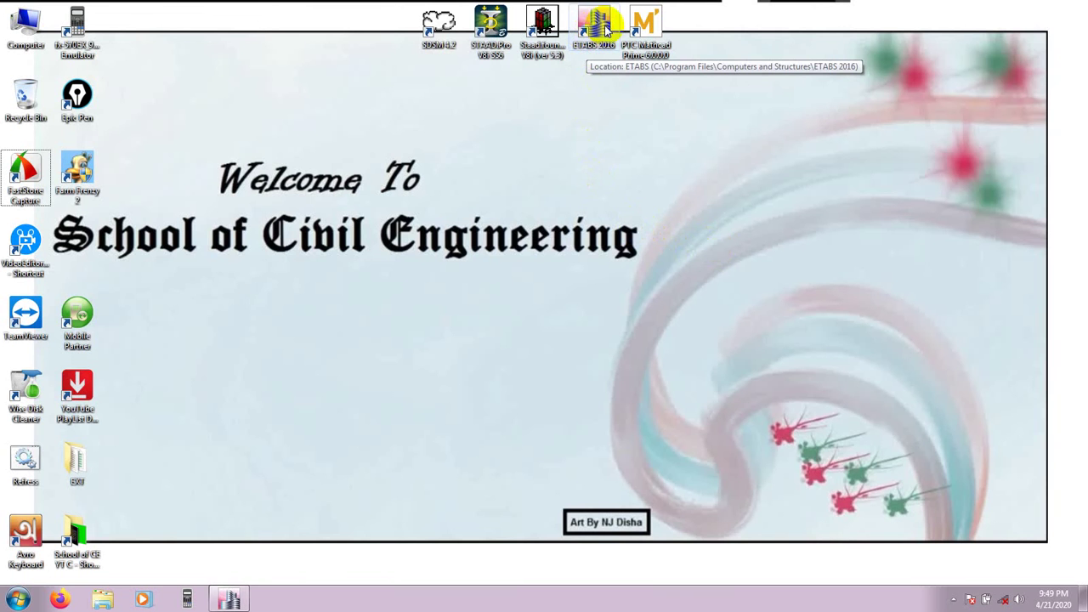
Step: Switch to the building model already open in ETABS
left_click(227, 599)
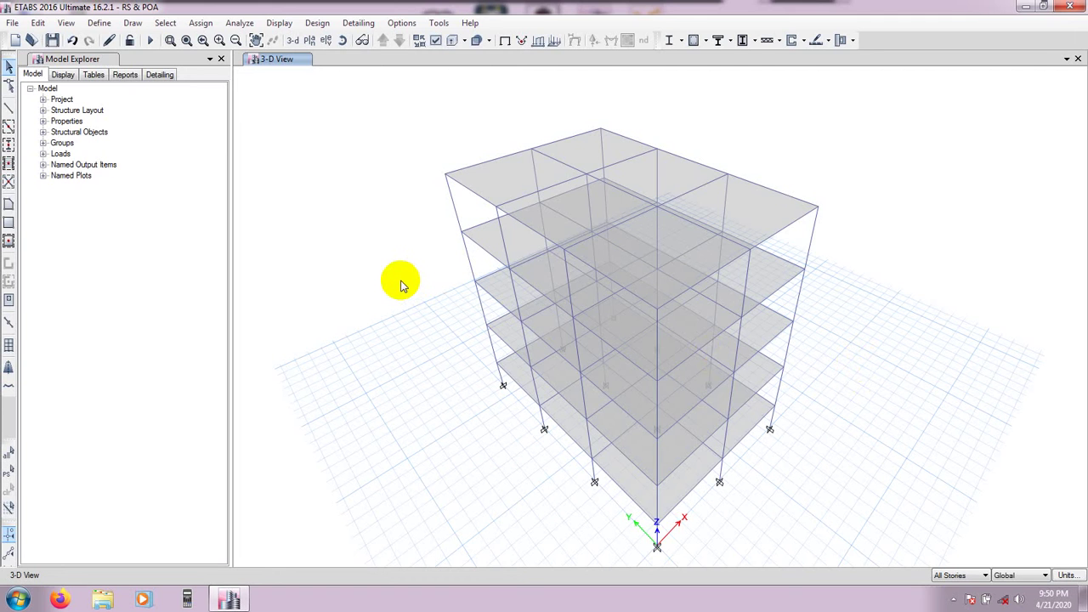
left_click(208, 26)
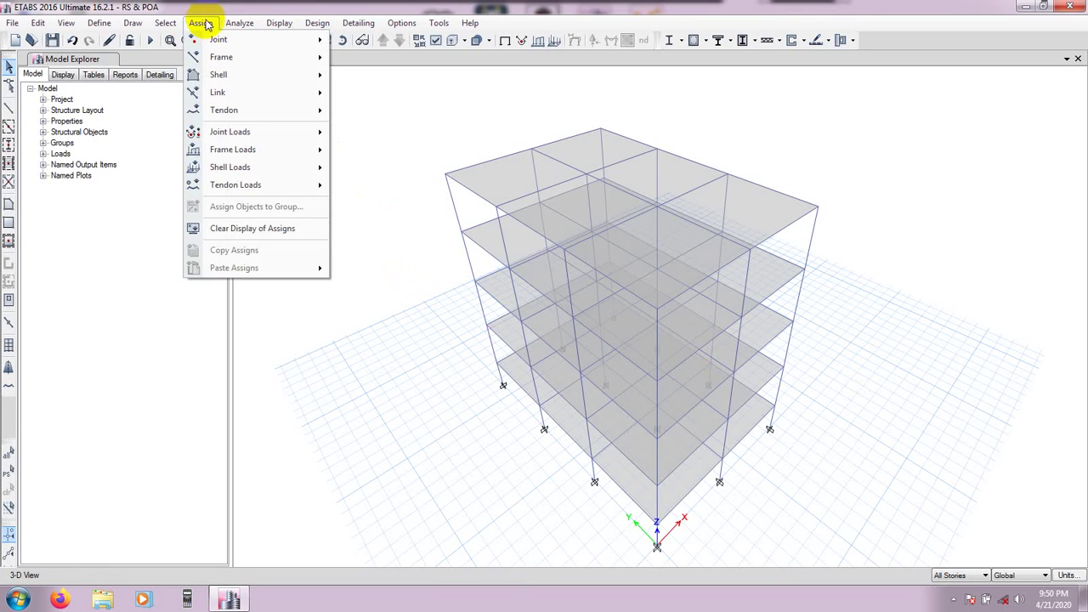
mouse_move(226, 61)
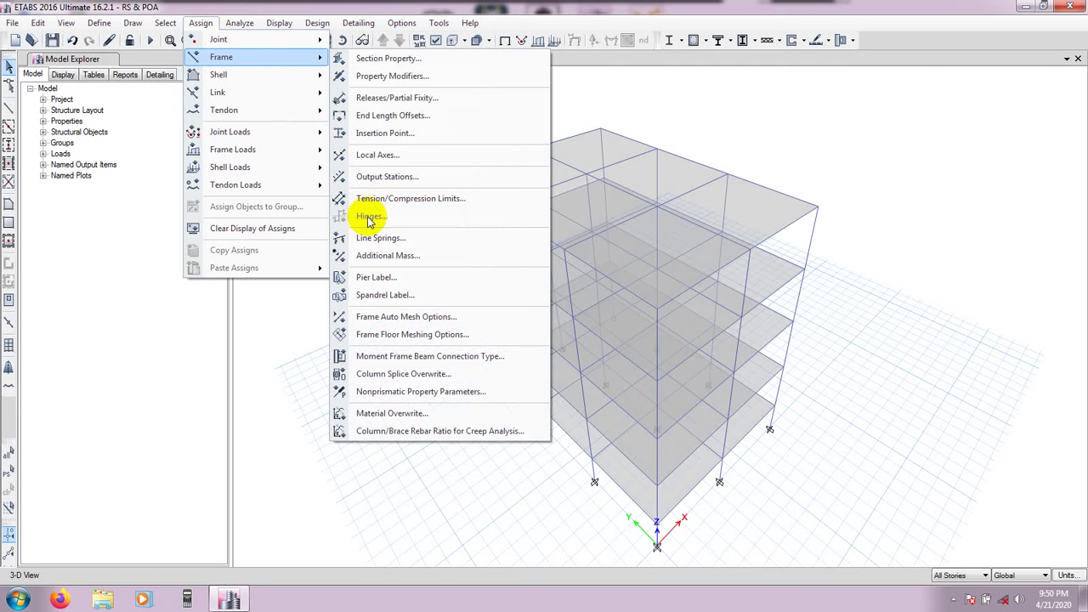
left_click(680, 96)
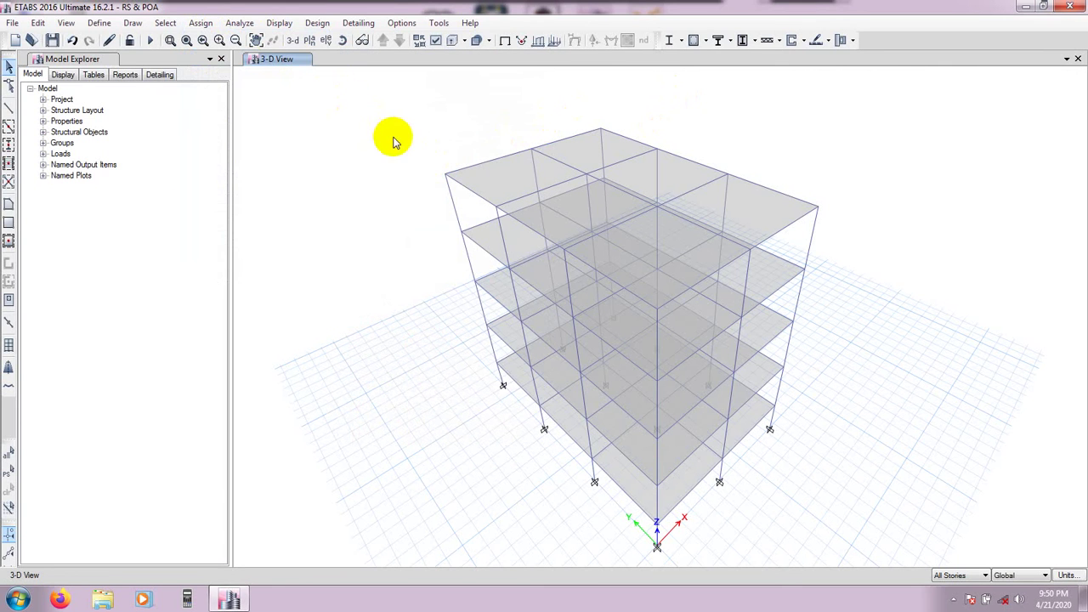
mouse_move(388, 139)
middle_mouse_down("shift")
mouse_move(409, 154)
mouse_move(388, 165)
mouse_move(411, 177)
mouse_move(388, 128)
middle_mouse_up("shift")
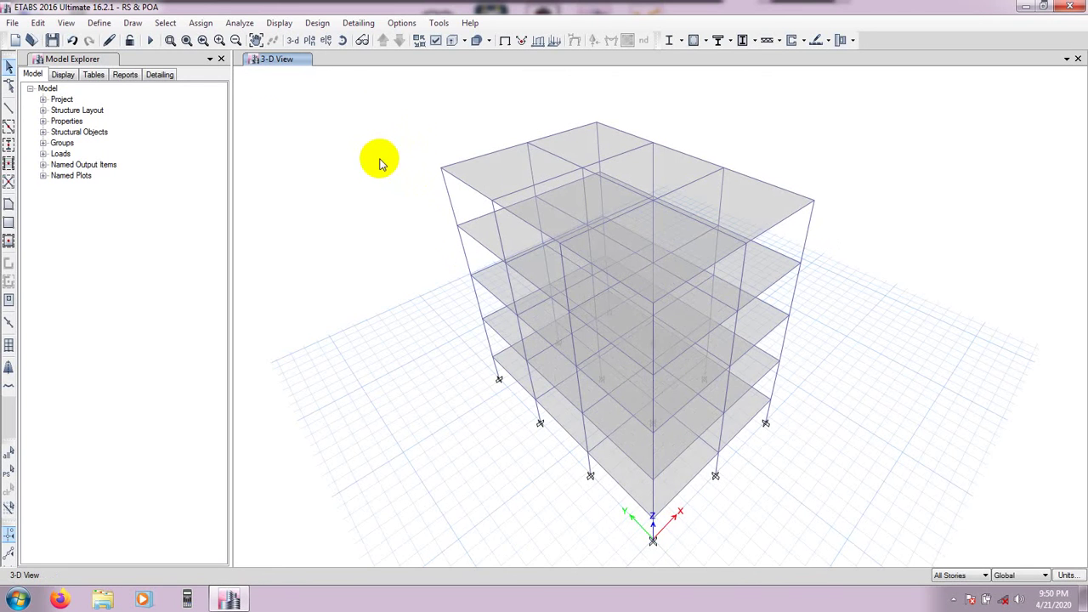
left_click(201, 22)
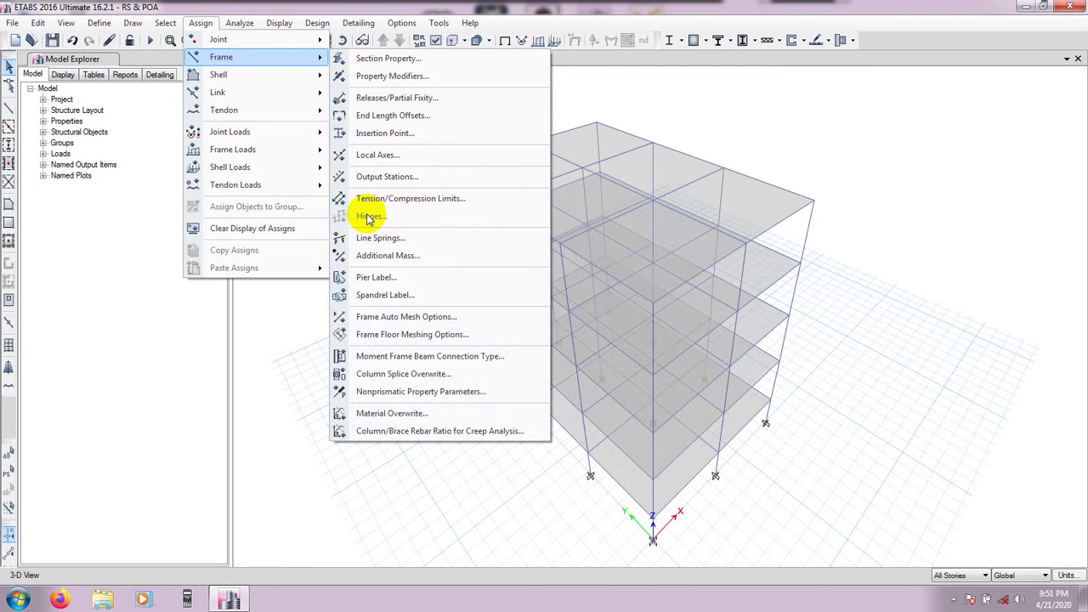
left_click(287, 345)
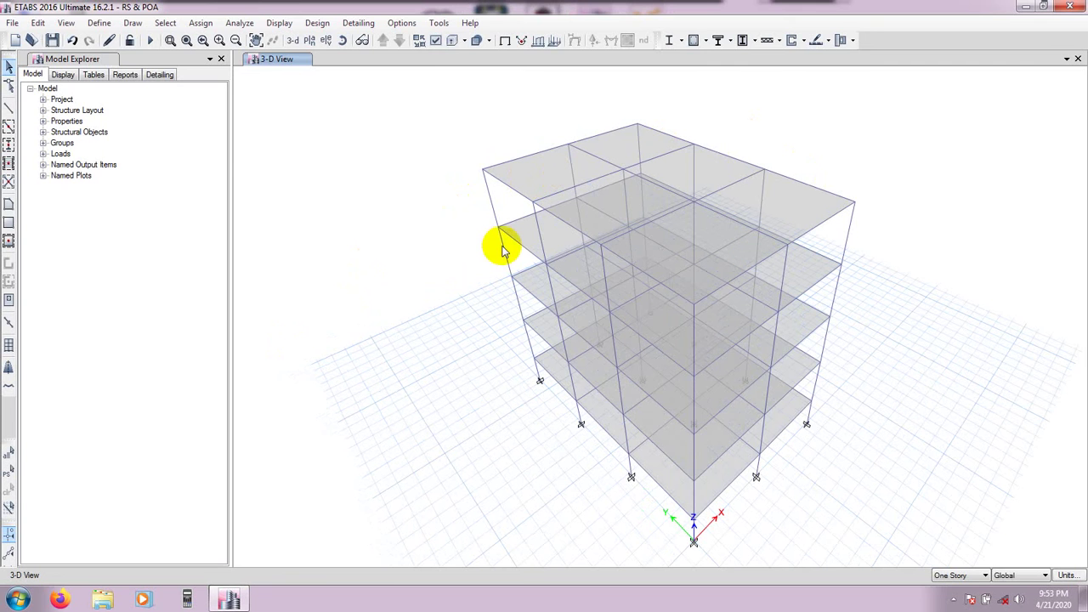
Step: Select all beams in the building model by object type
middle_click_drag(502, 251, 450, 248)
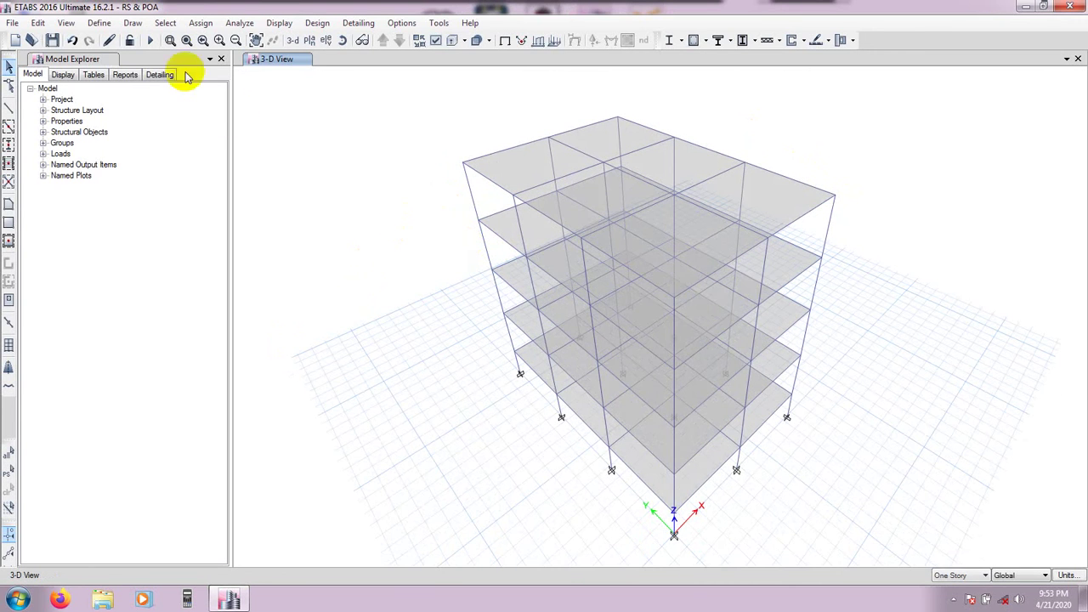
left_click(165, 23)
mouse_move(196, 44)
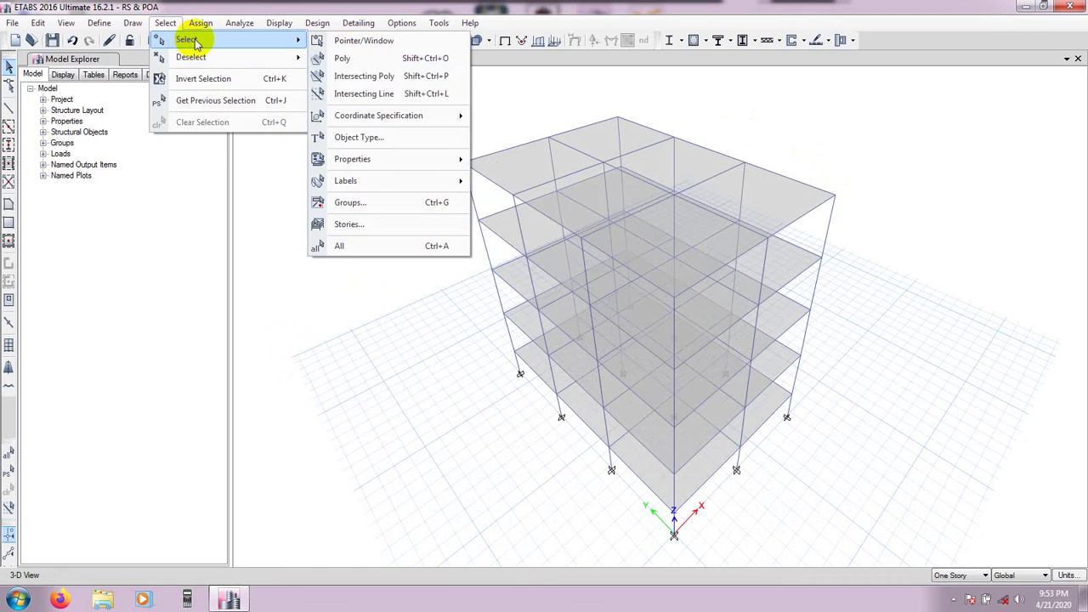
left_click(367, 138)
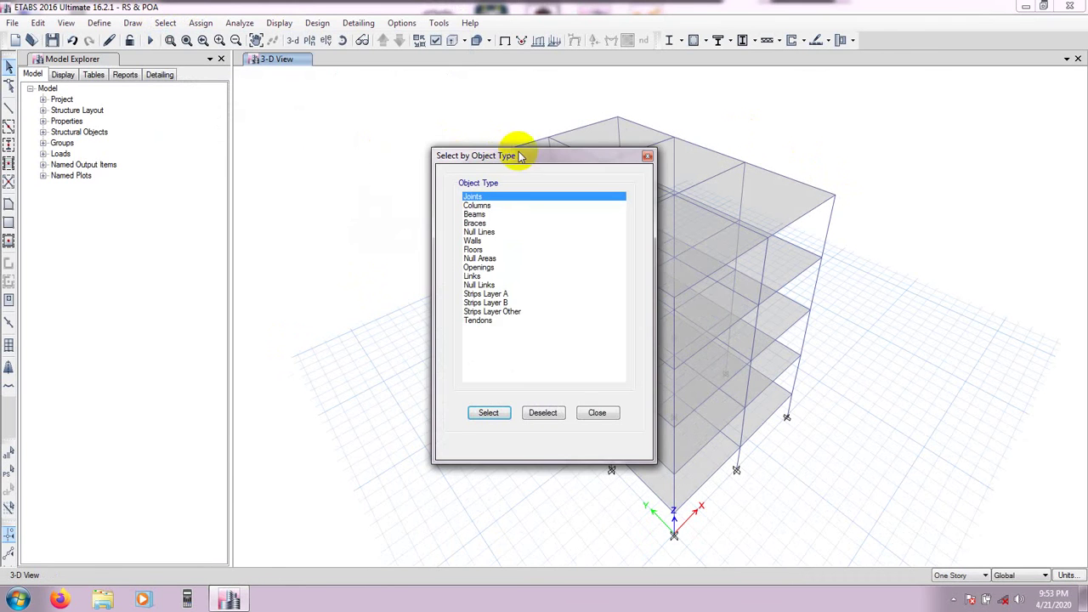
left_click_drag(517, 151, 352, 127)
left_click(255, 176)
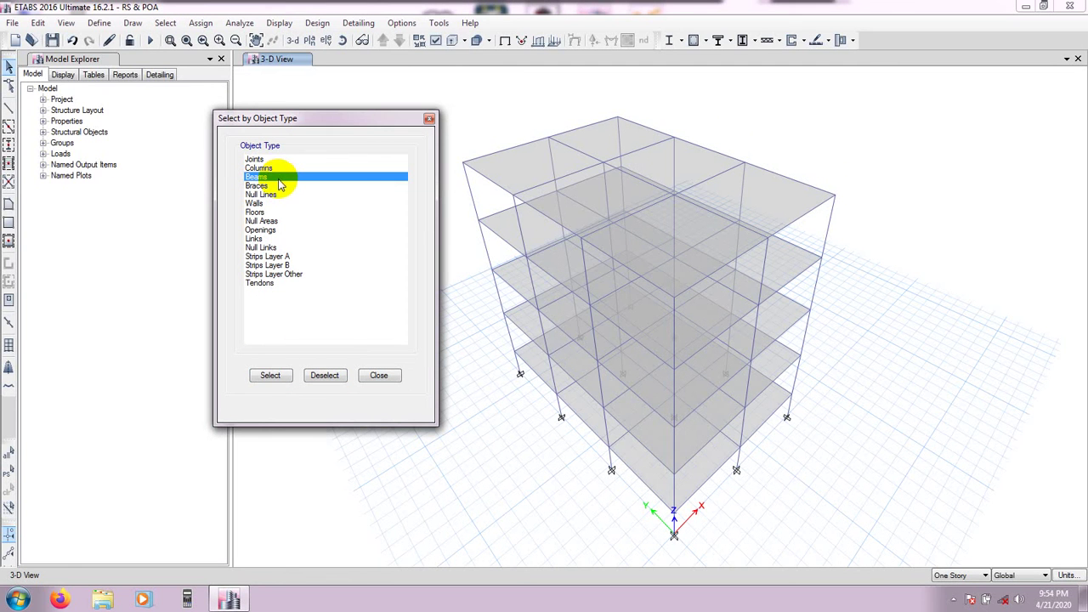
left_click(263, 375)
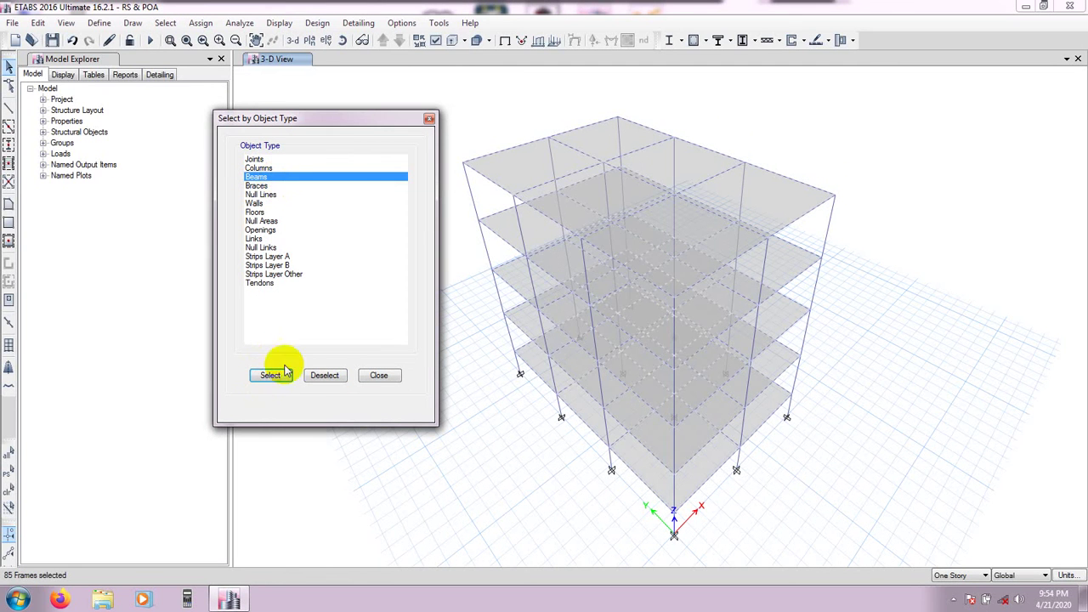
left_click(380, 375)
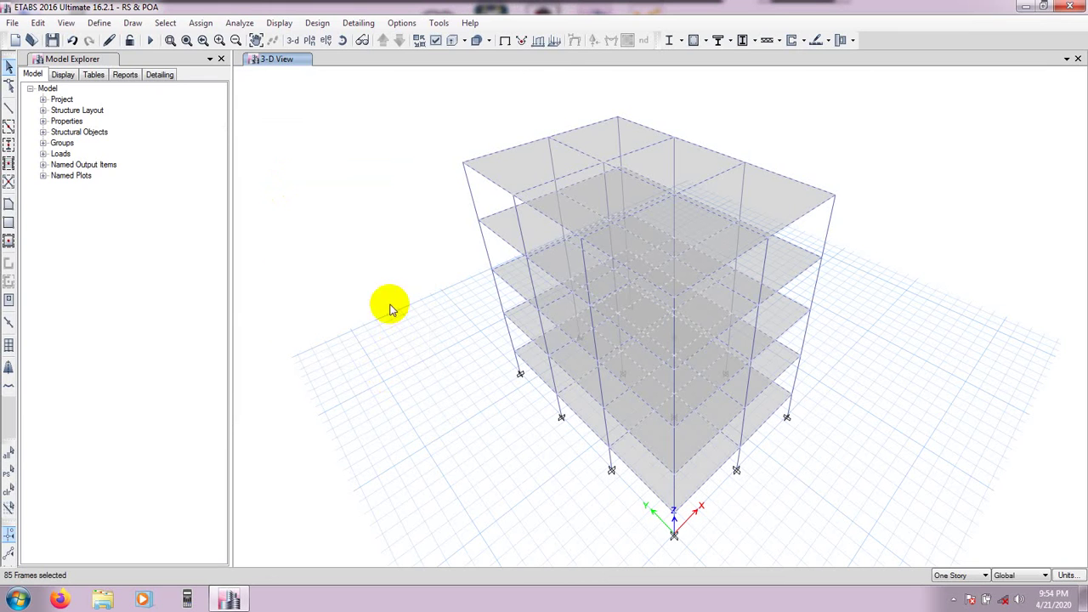
left_click(202, 23)
mouse_move(248, 115)
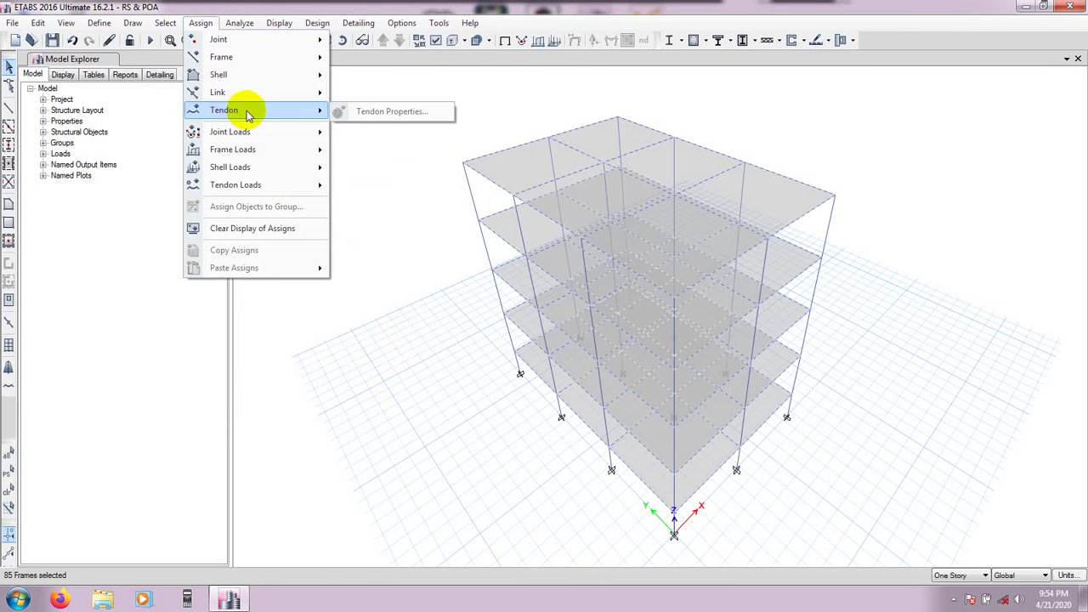
mouse_move(255, 56)
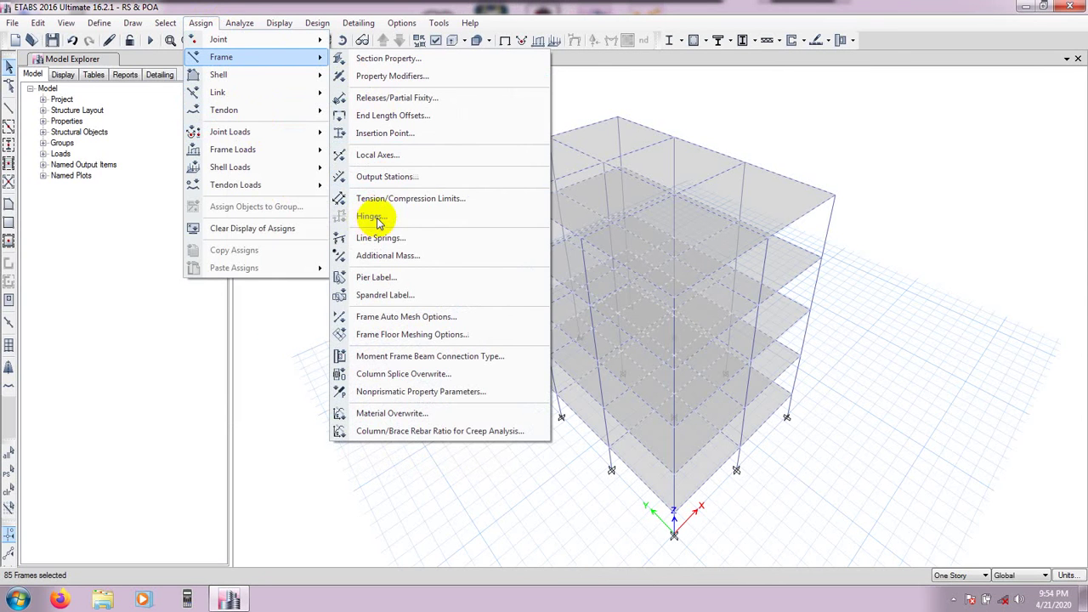
left_click(581, 96)
middle_click_drag(489, 114, 459, 114, "shift")
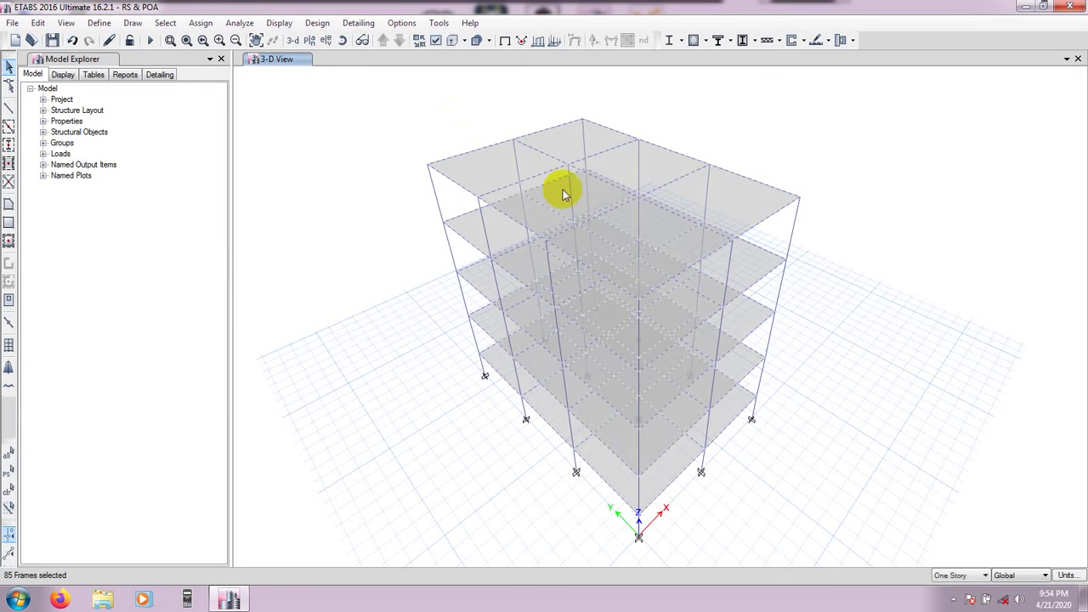
Step: Open the frame hinge assignment for the selected beams and add an Auto hinge at relative distance 0.1
left_click(201, 23)
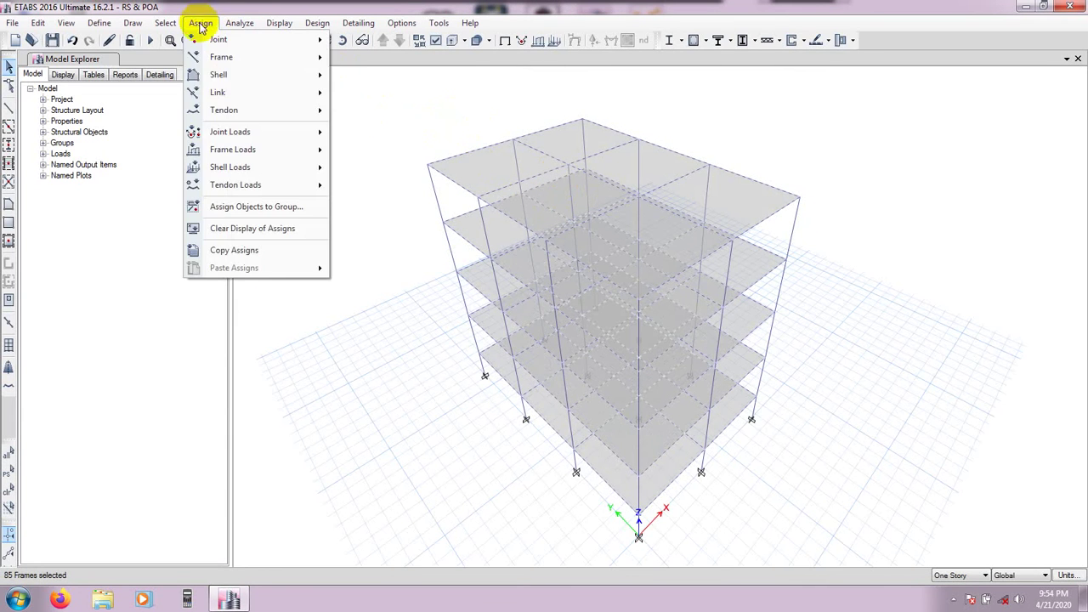
mouse_move(241, 55)
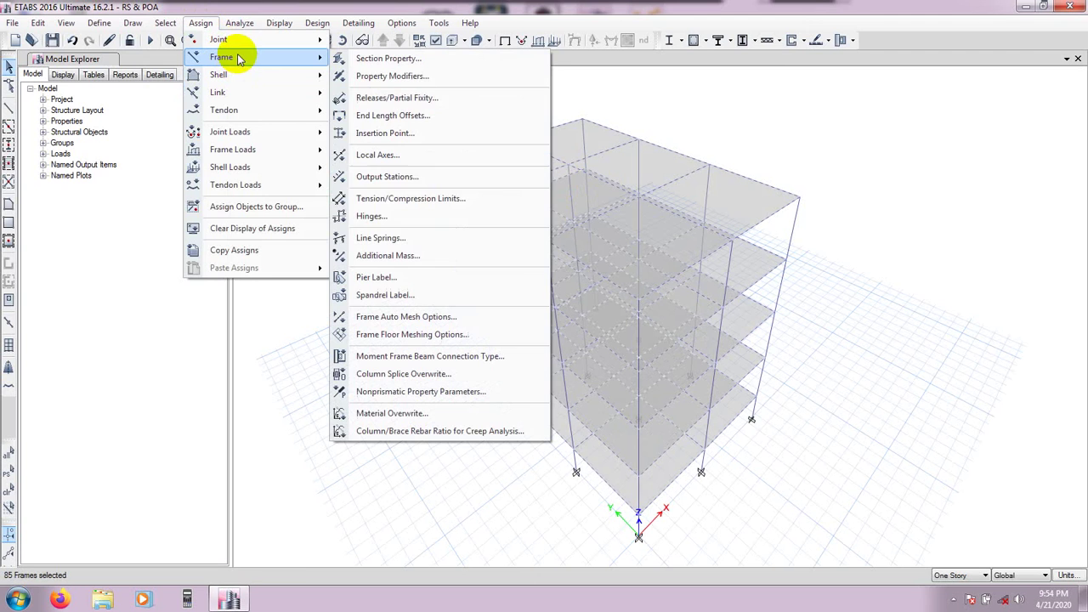
left_click(368, 220)
left_click_drag(531, 119, 263, 127)
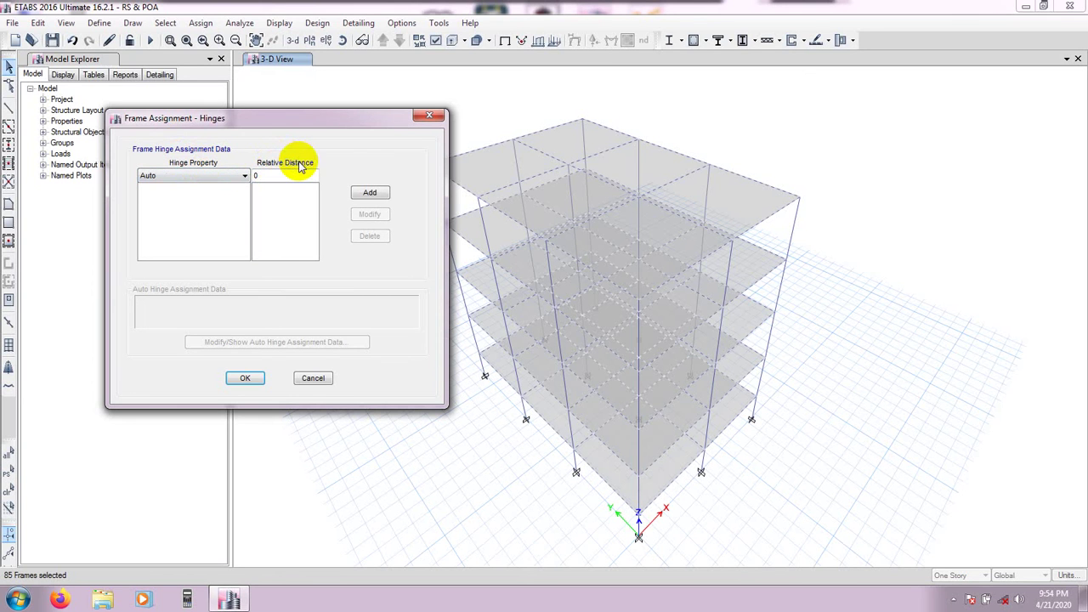
left_click(255, 175)
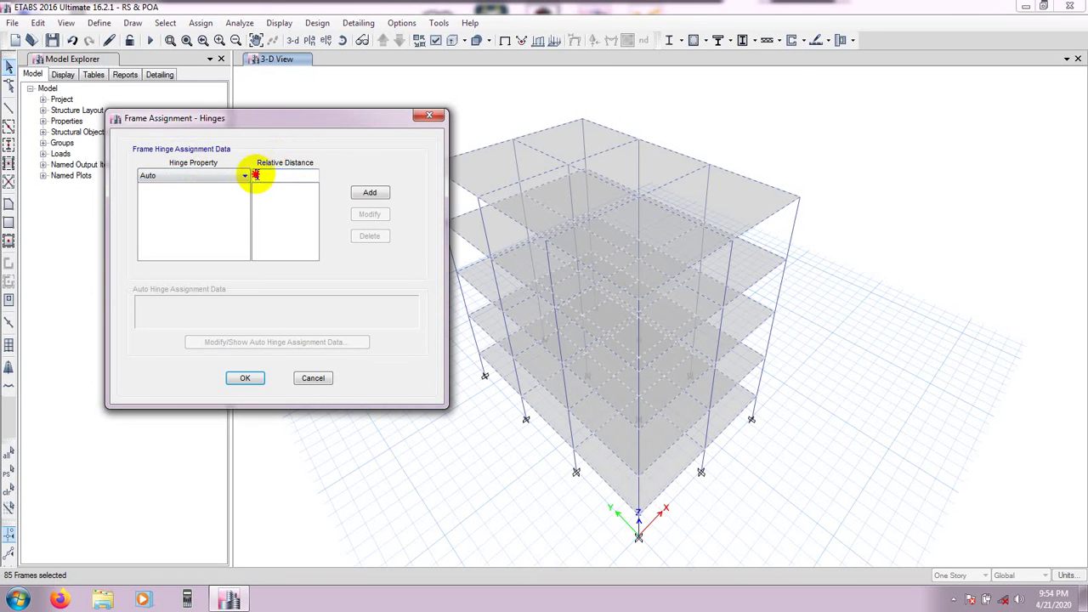
left_click_drag(255, 175, 244, 175)
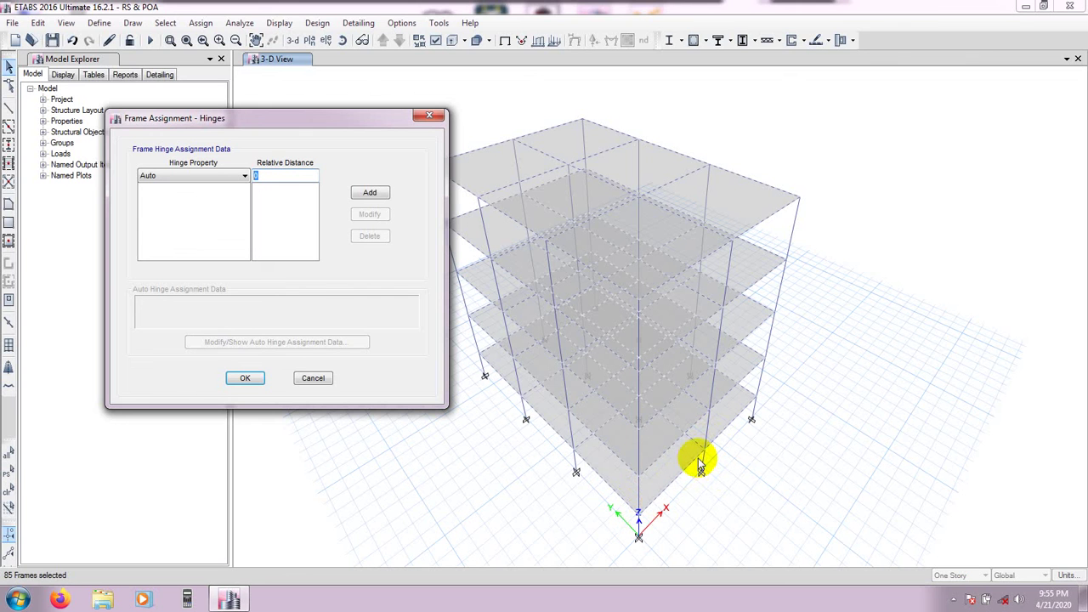
left_click(274, 178)
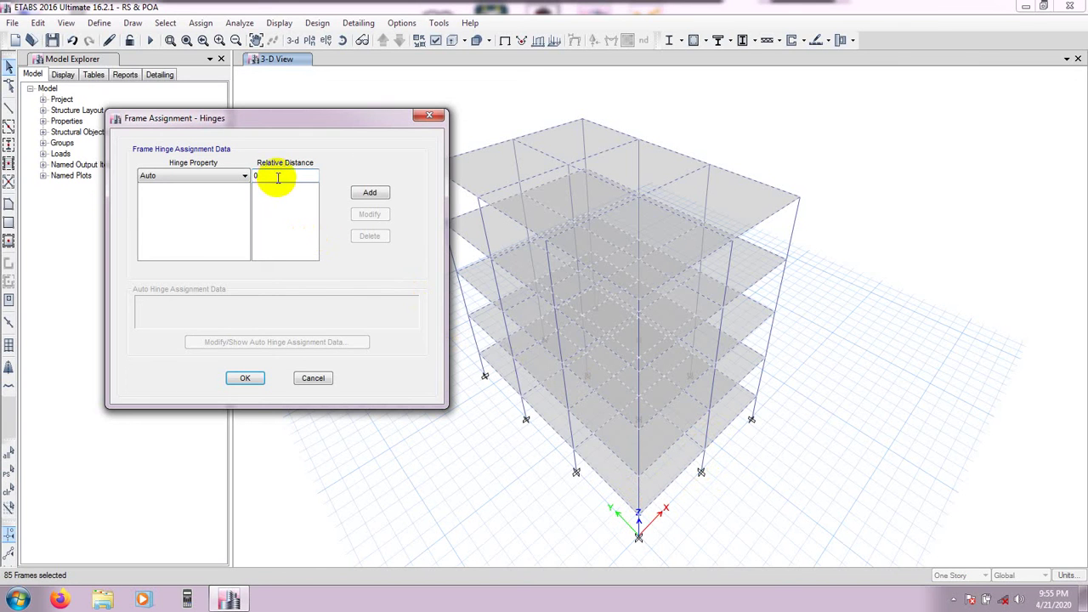
double_click(272, 176)
left_click(369, 190)
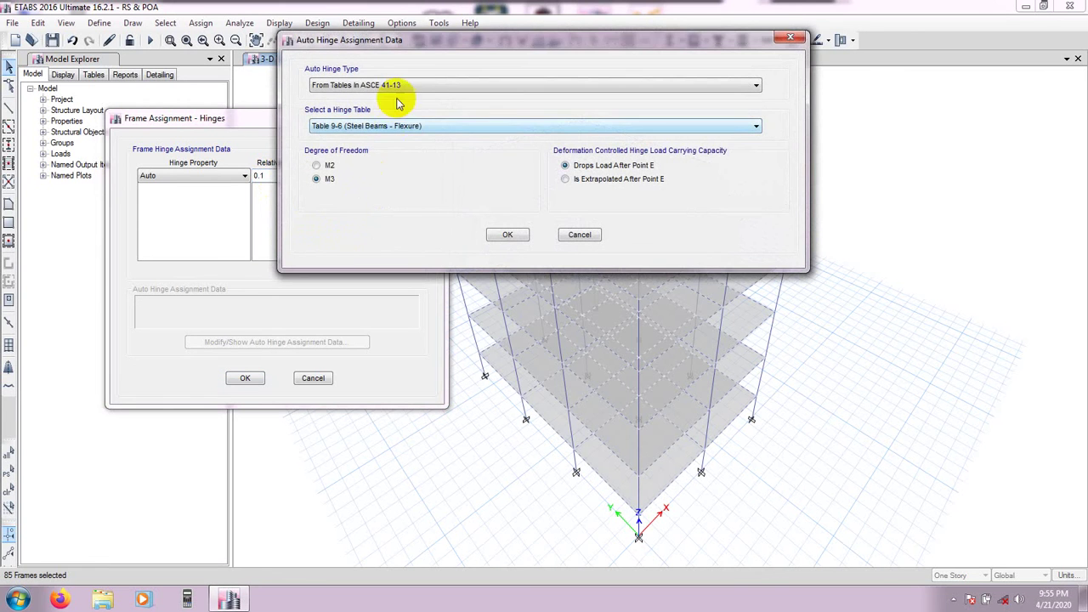
Step: Base the auto hinge on the ASCE 41-13 tables, using Table 10-7 (Concrete Beams - Flexure) Item i
left_click_drag(436, 42, 364, 53)
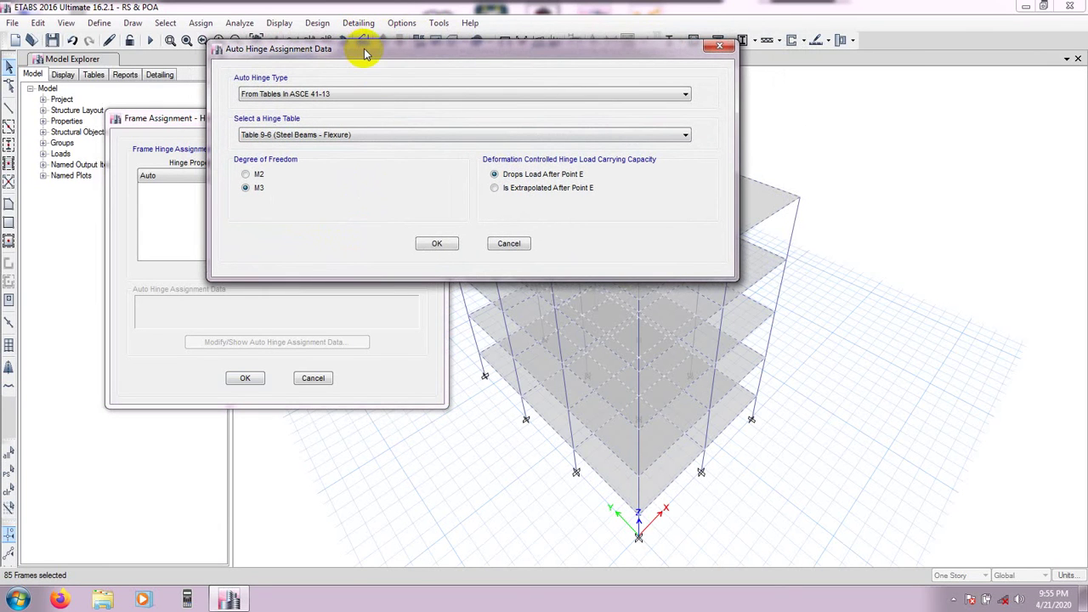
left_click(286, 95)
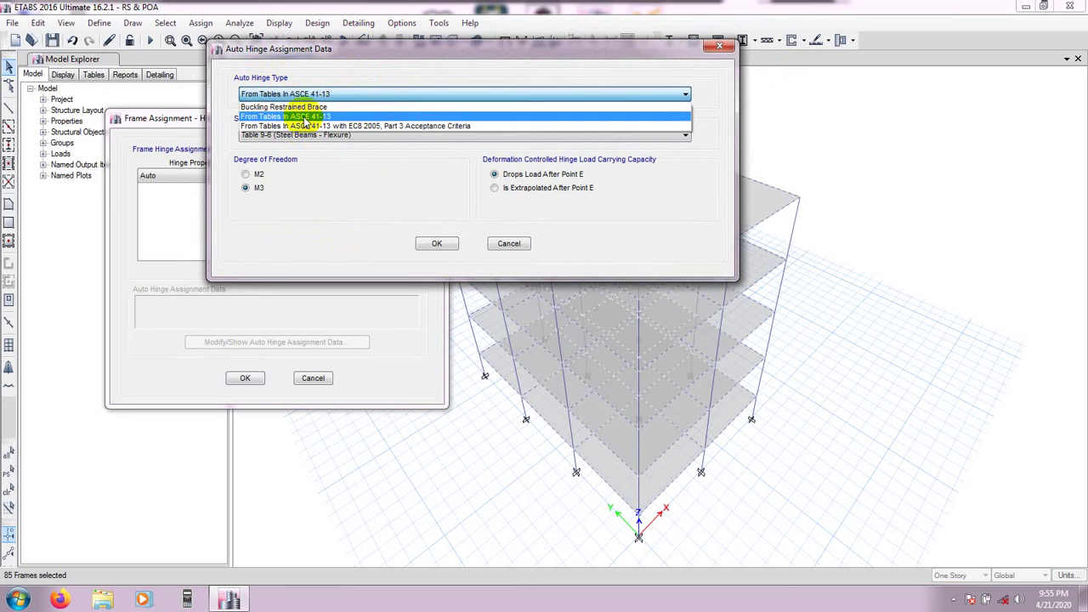
left_click(304, 117)
left_click(284, 94)
left_click(315, 119)
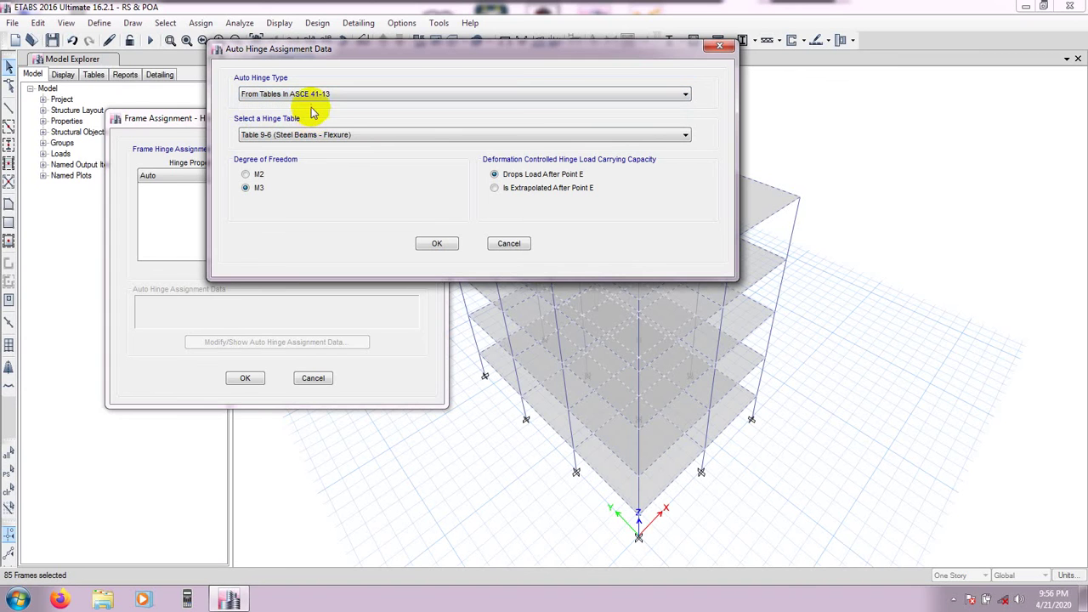
left_click(264, 134)
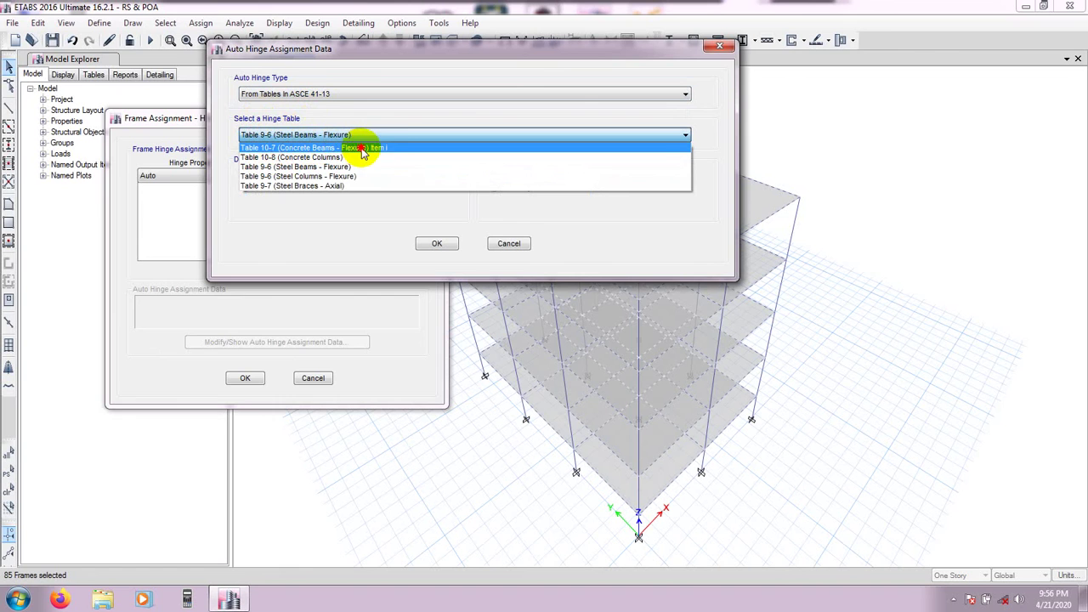
left_click(397, 150)
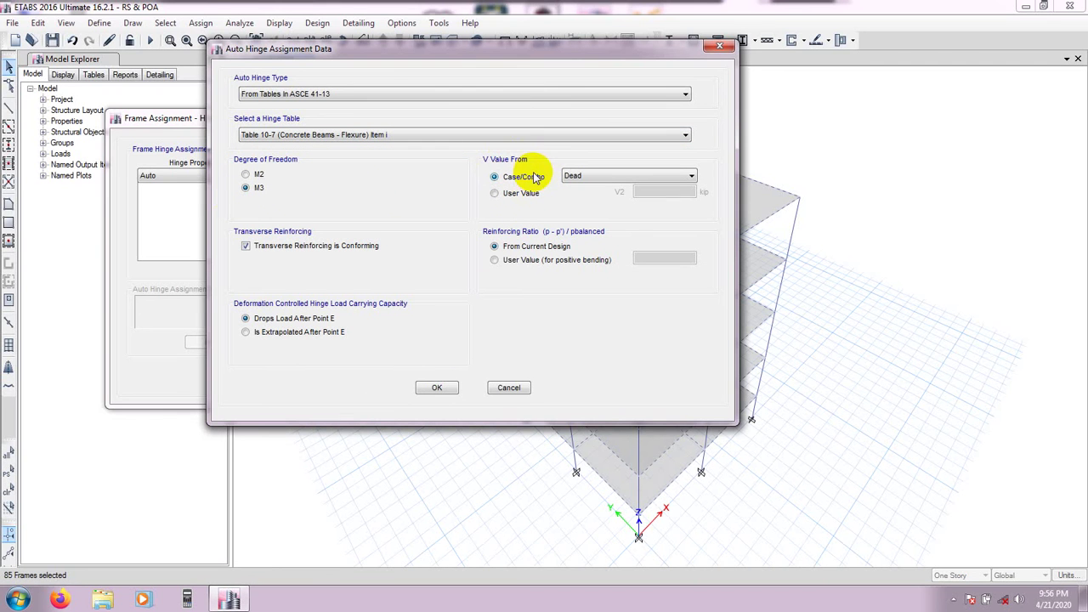
Step: Take the beam hinge's V value from the POAx case and accept the auto hinge data
left_click(616, 176)
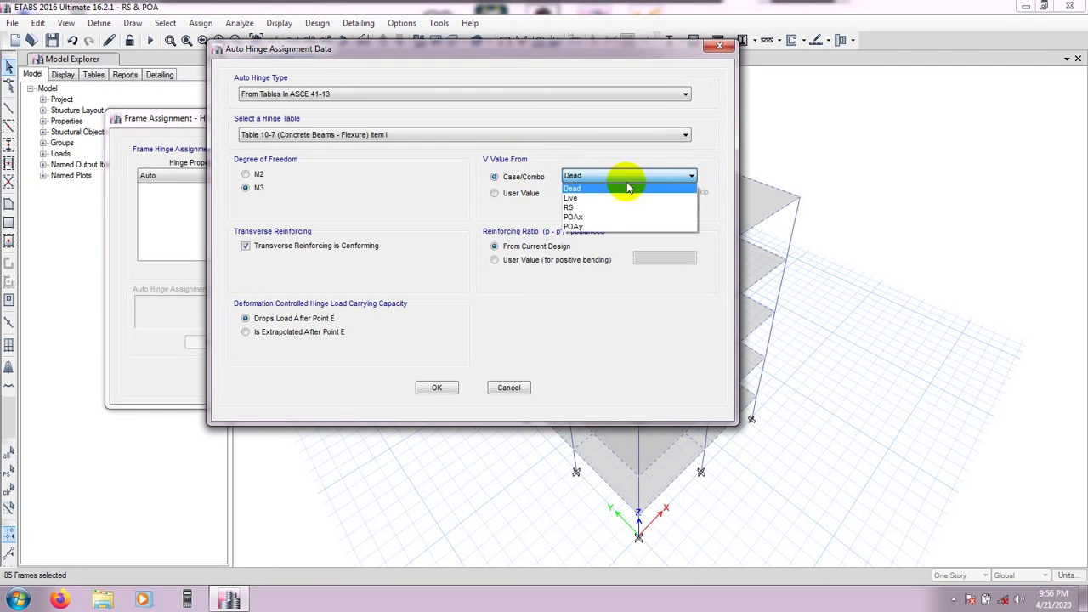
left_click(591, 218)
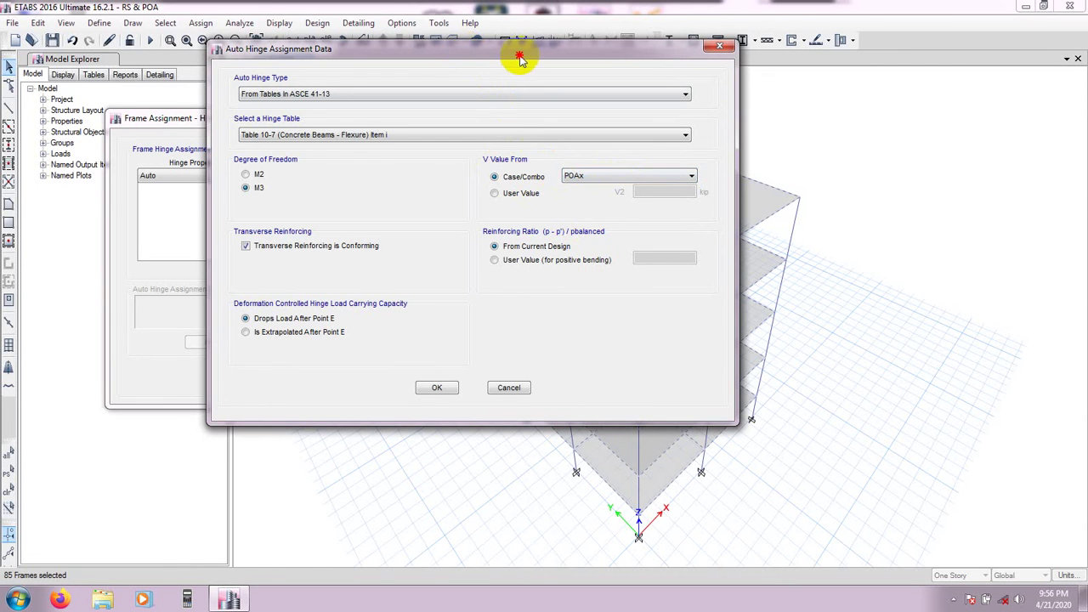
left_click_drag(515, 53, 500, 52)
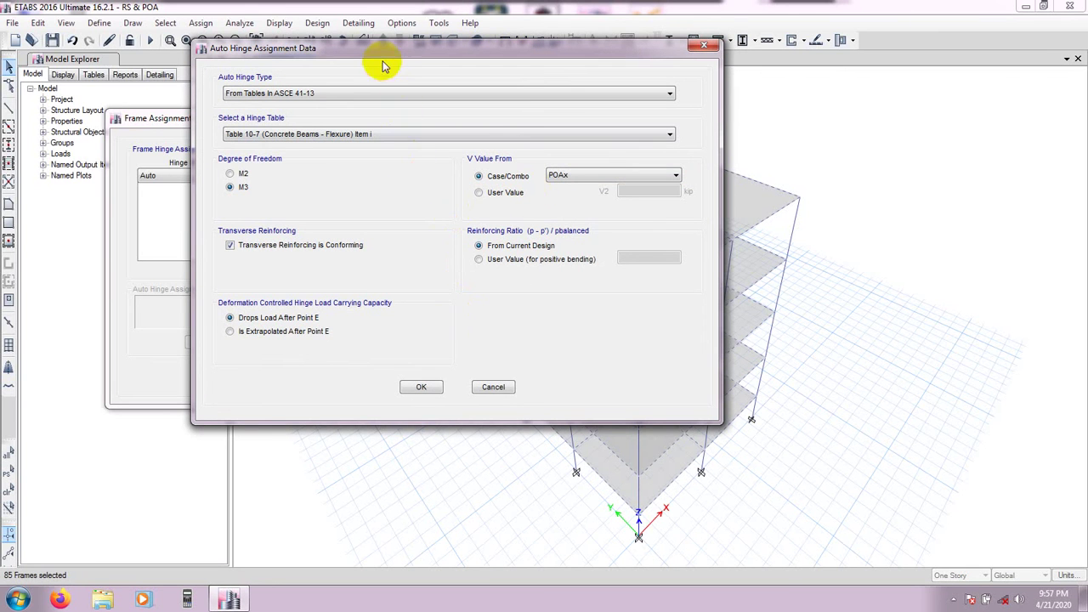
left_click_drag(386, 53, 399, 50)
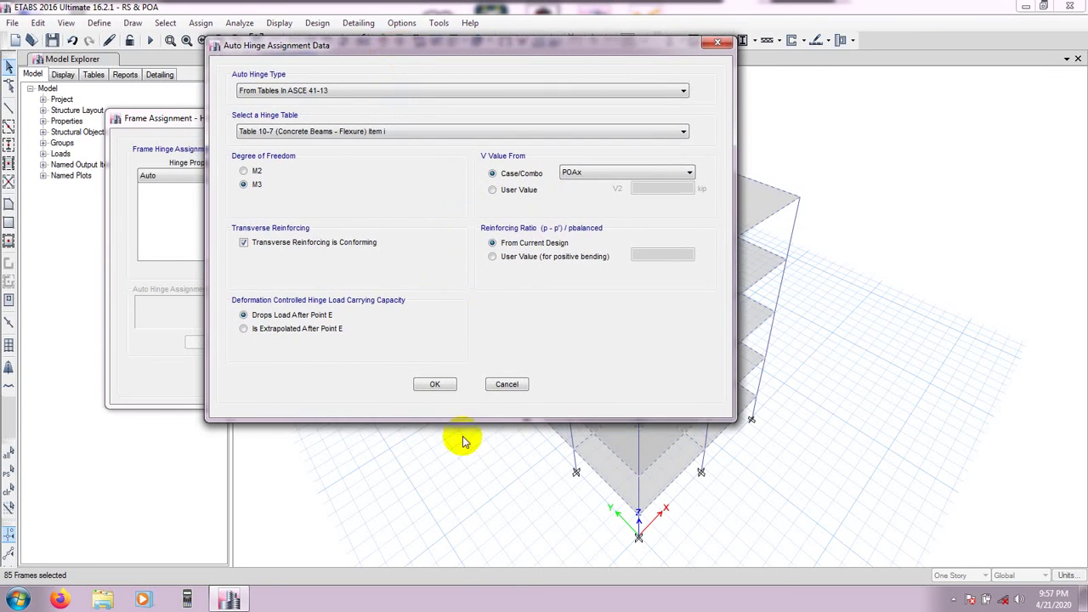
left_click(431, 386)
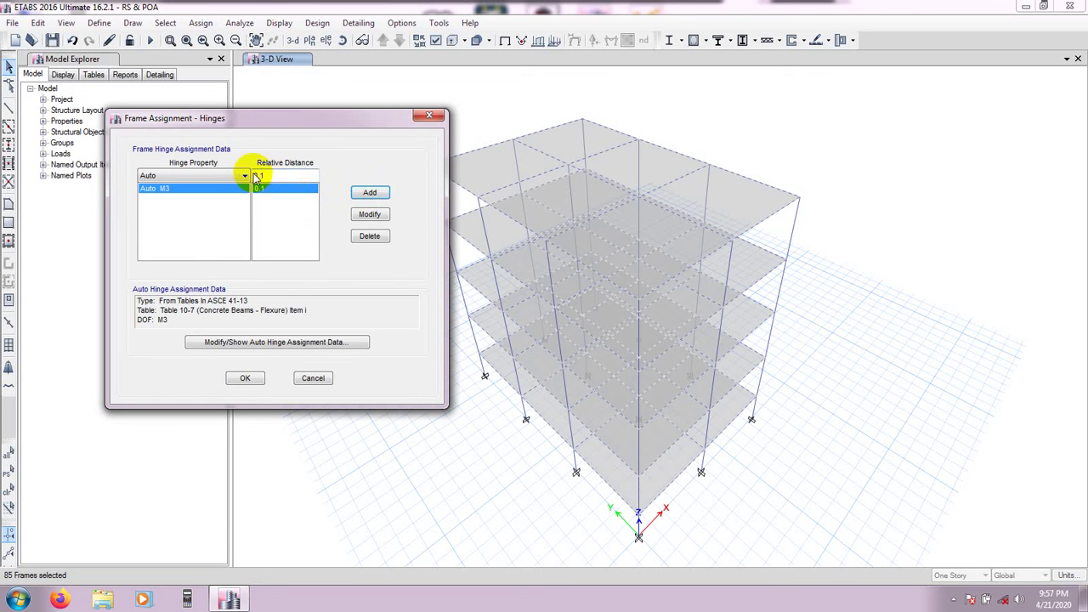
Step: Add a second Auto M3 hinge at relative distance 0.1 to the beams, taking its V value from the POAy case
left_click(354, 190)
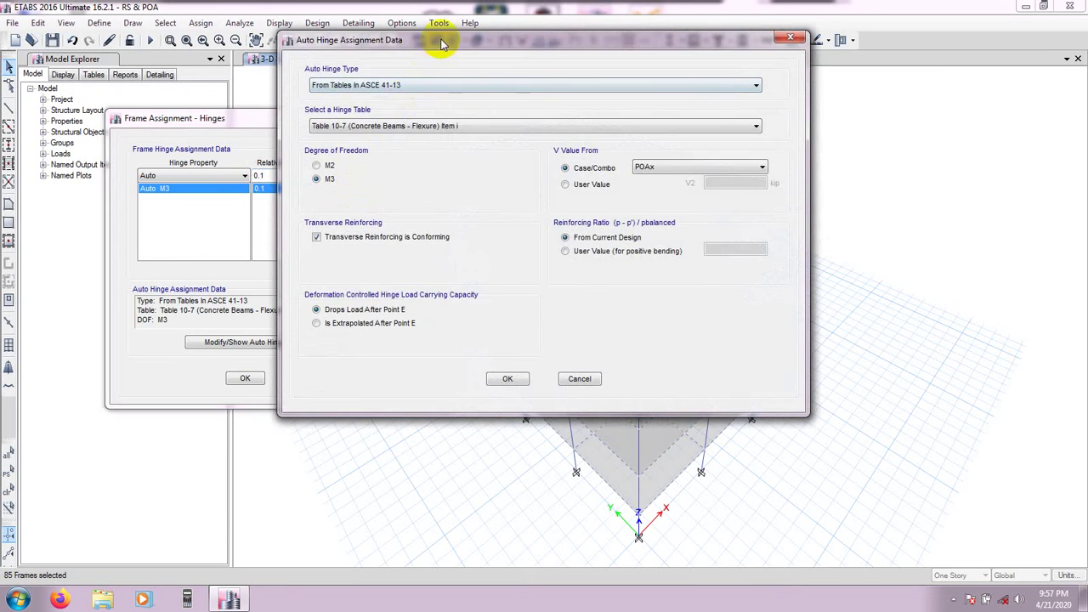
left_click_drag(440, 43, 550, 40)
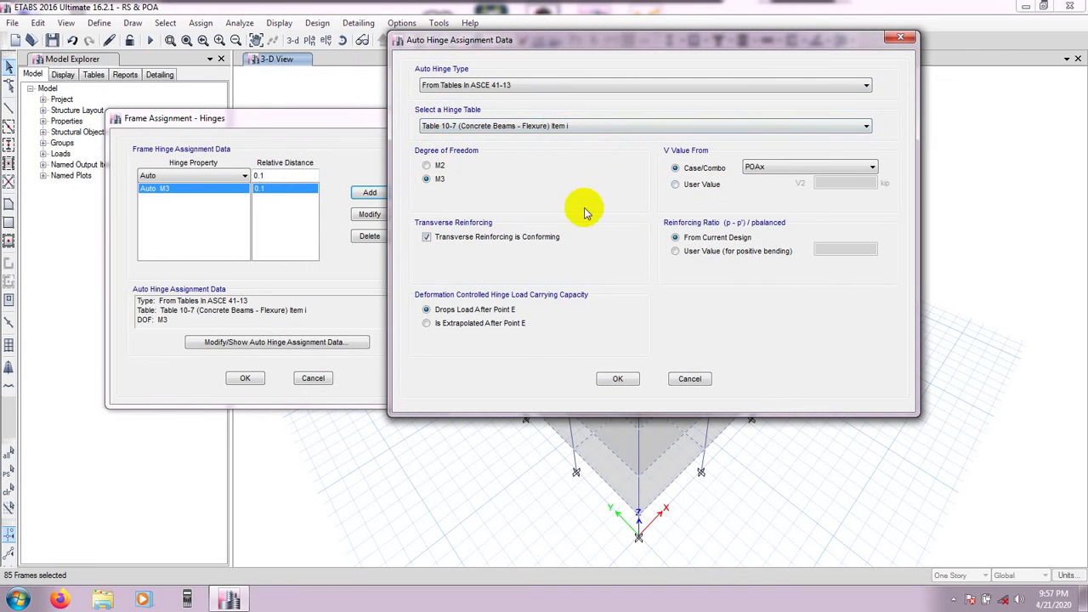
left_click(772, 167)
left_click(767, 216)
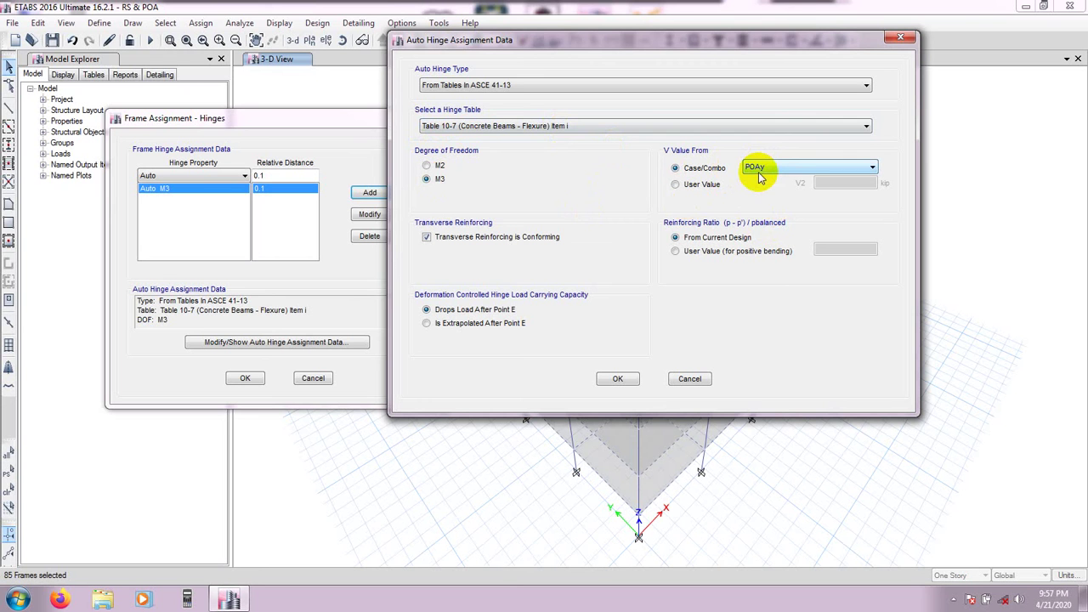
left_click(618, 379)
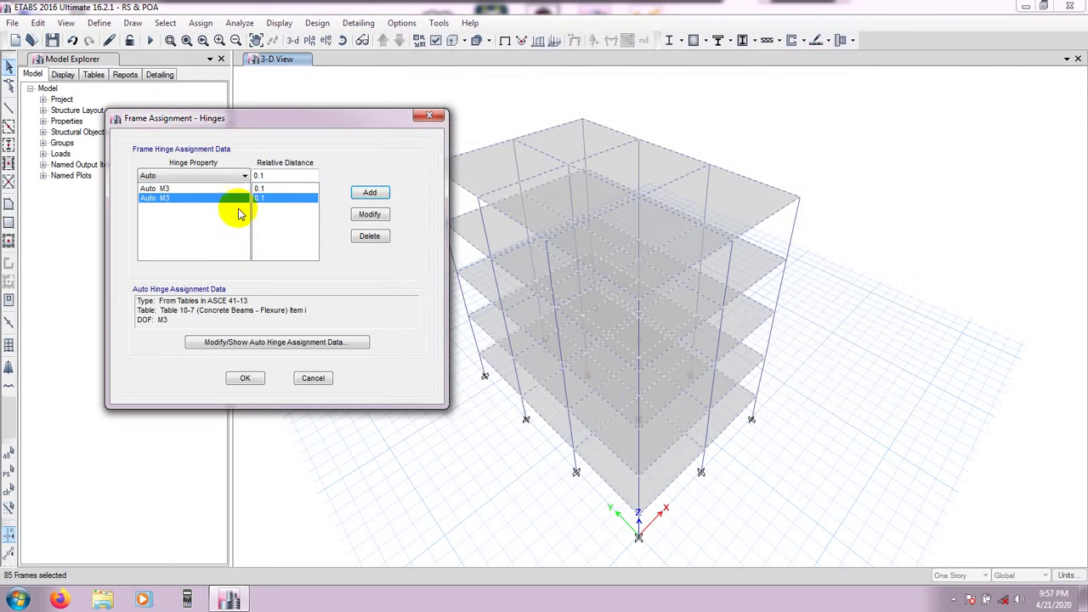
Step: Add an Auto M3 beam hinge at relative distance 0.9, taking its V value from the POAx case
left_click(272, 175)
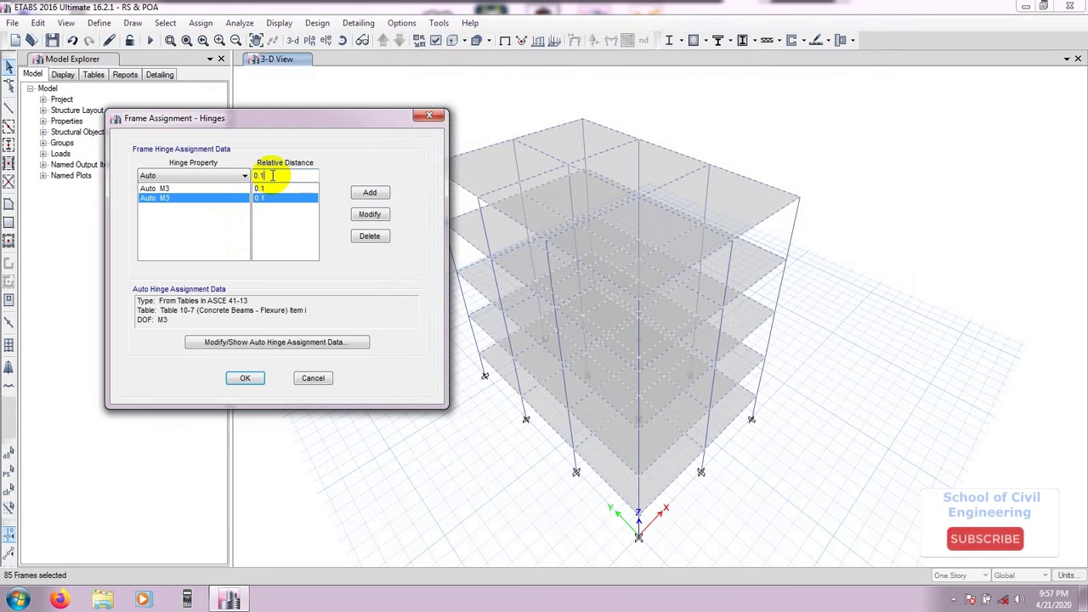
key("BackSpace")
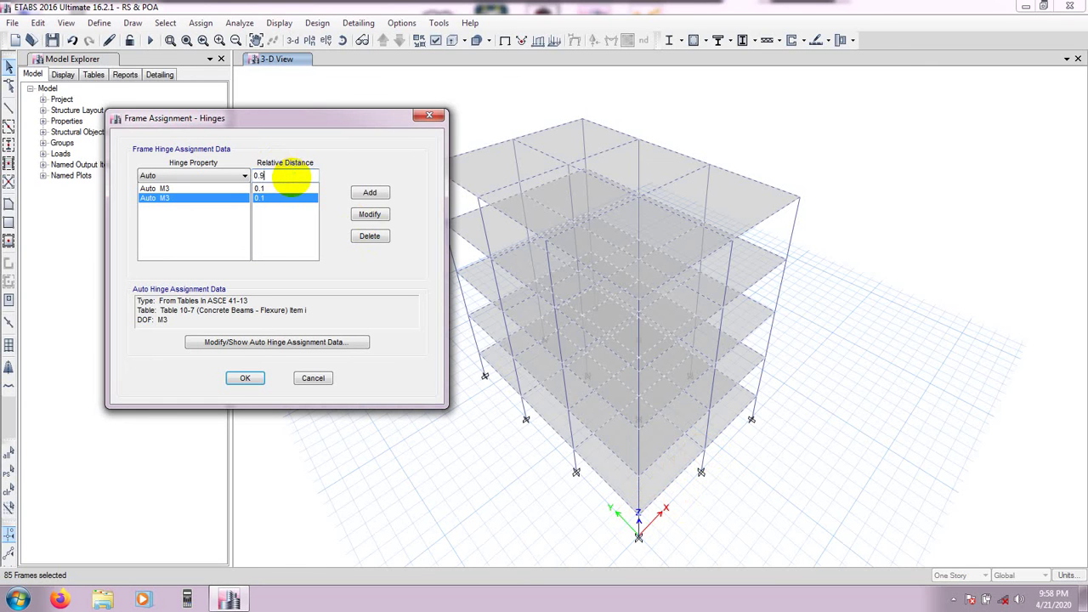
left_click(369, 195)
left_click_drag(462, 43, 434, 53)
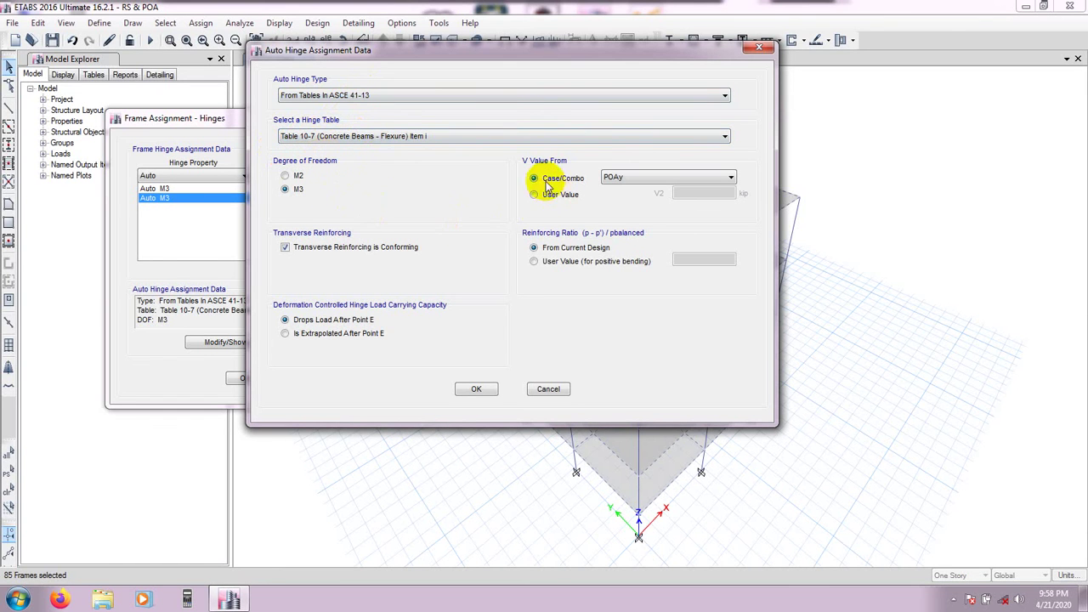
left_click_drag(558, 43, 583, 50)
left_click(636, 181)
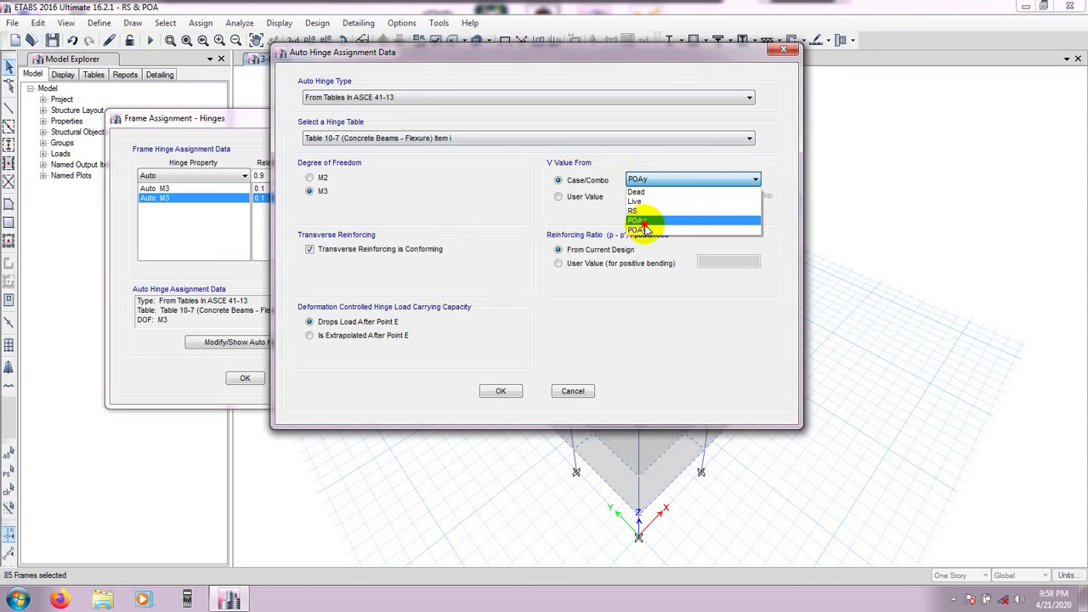
left_click(644, 222)
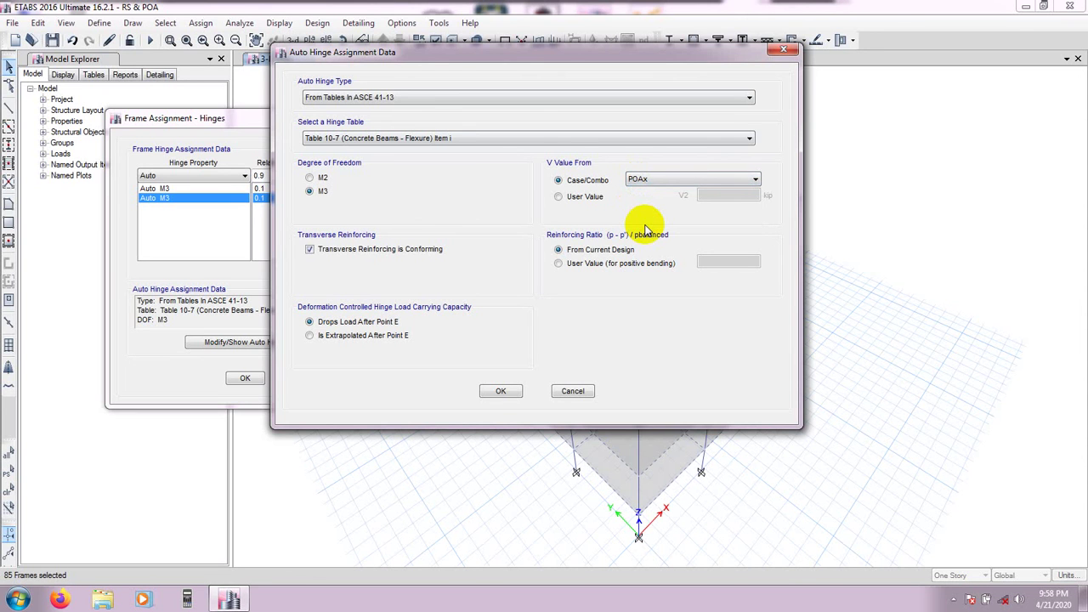
left_click(500, 392)
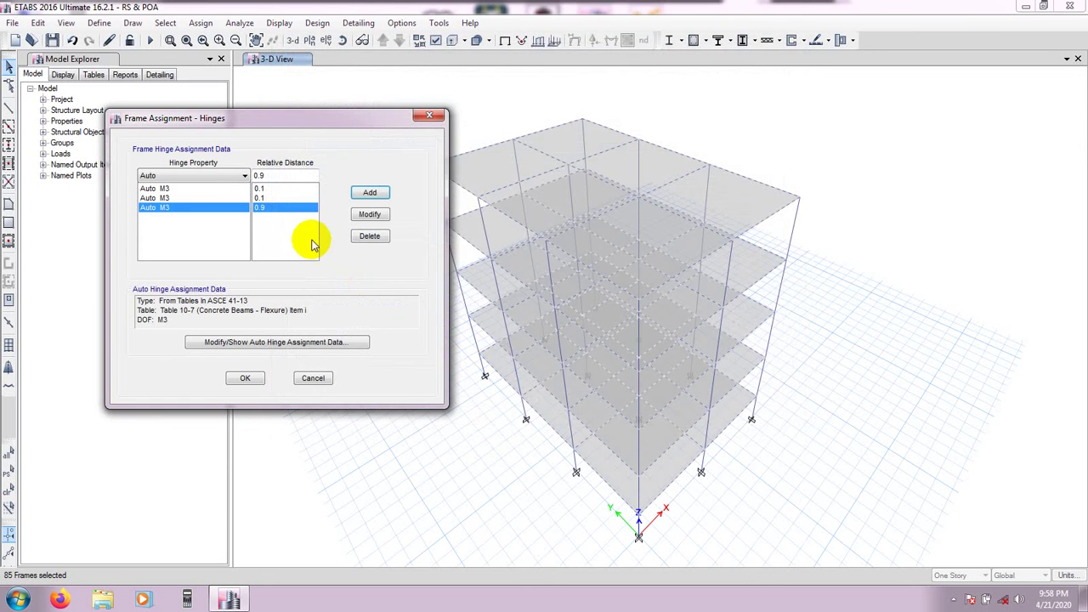
Step: Add another Auto M3 hinge at relative distance 0.9 with V value from the POAy case, and apply the hinges to the beams
left_click(370, 192)
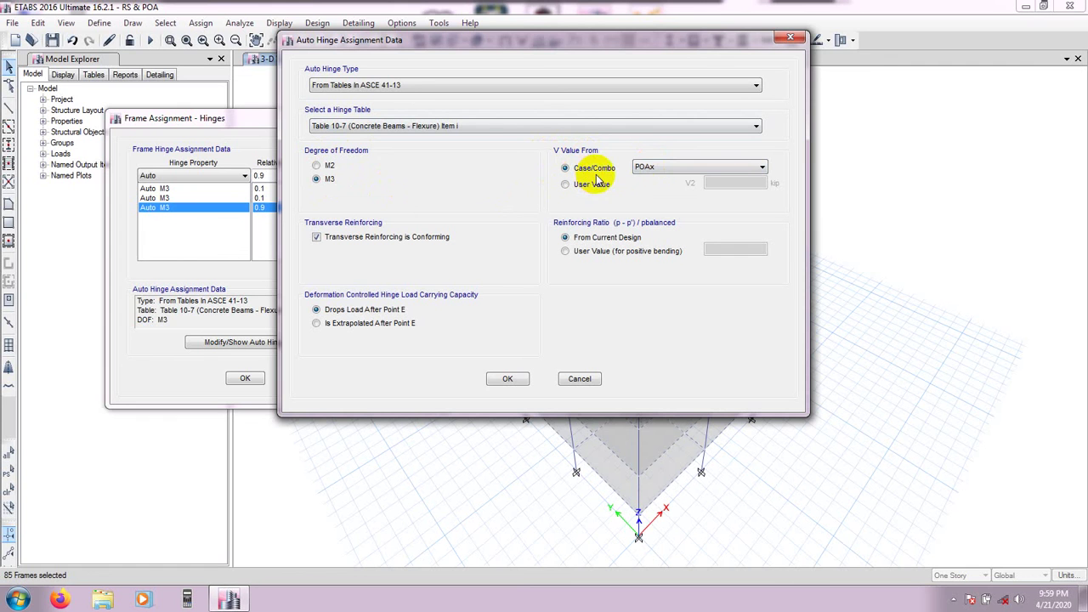
left_click(648, 167)
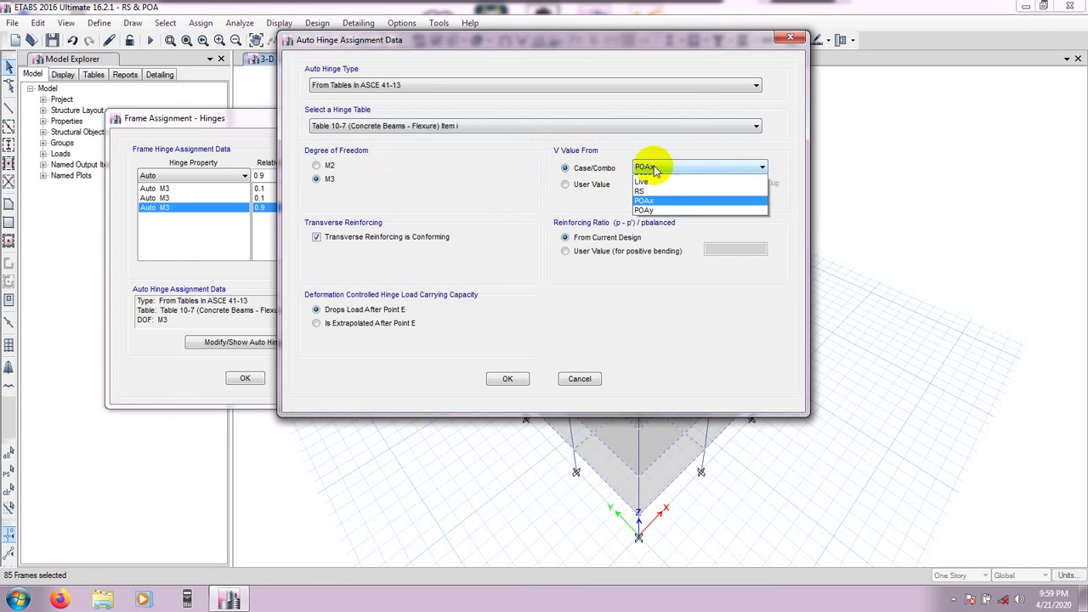
left_click(657, 219)
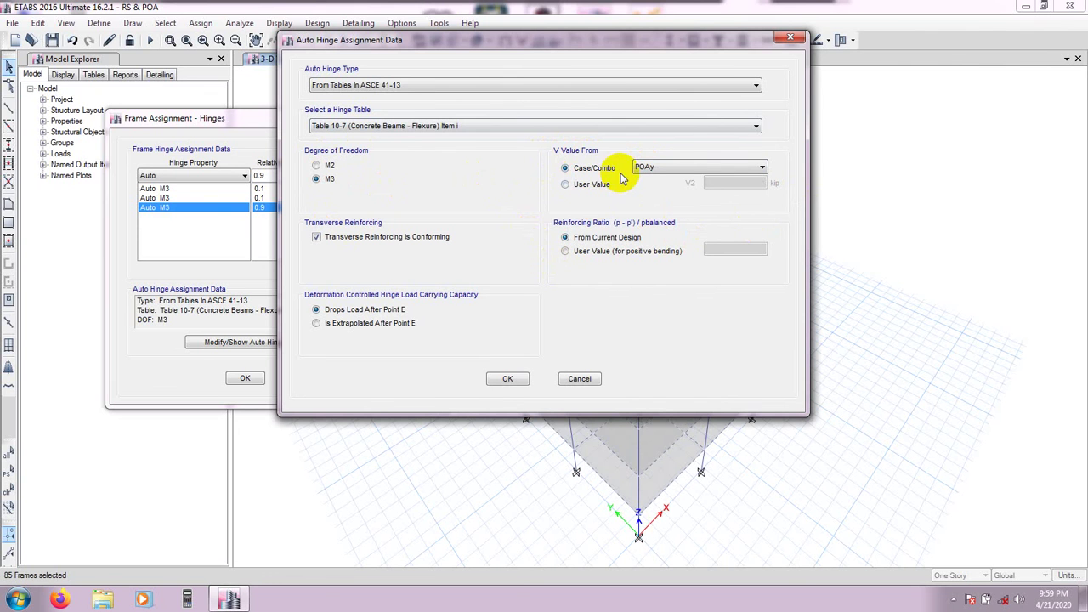
left_click(510, 378)
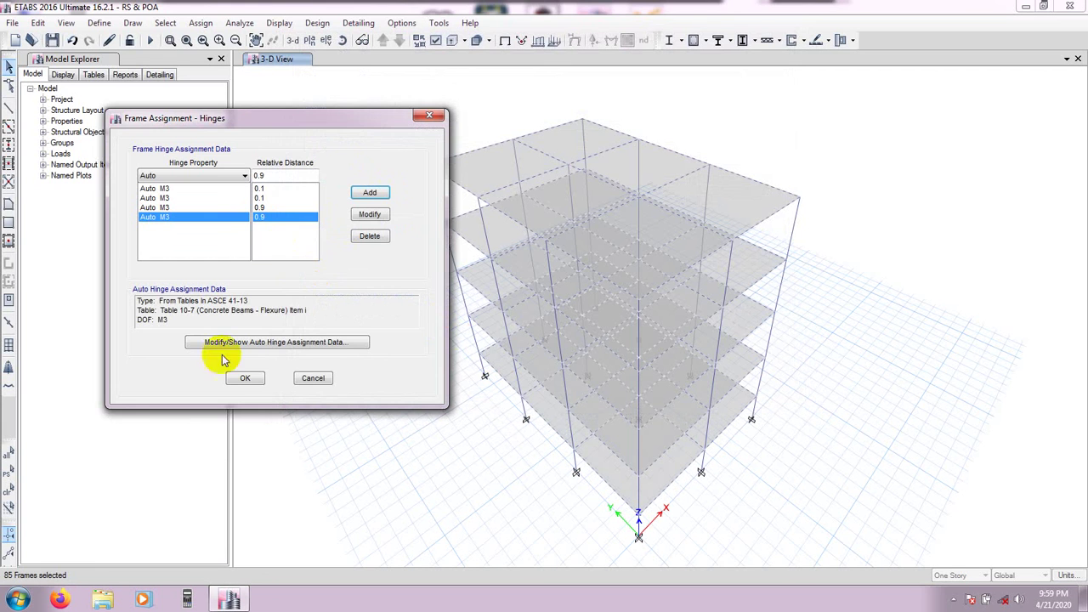
left_click(244, 376)
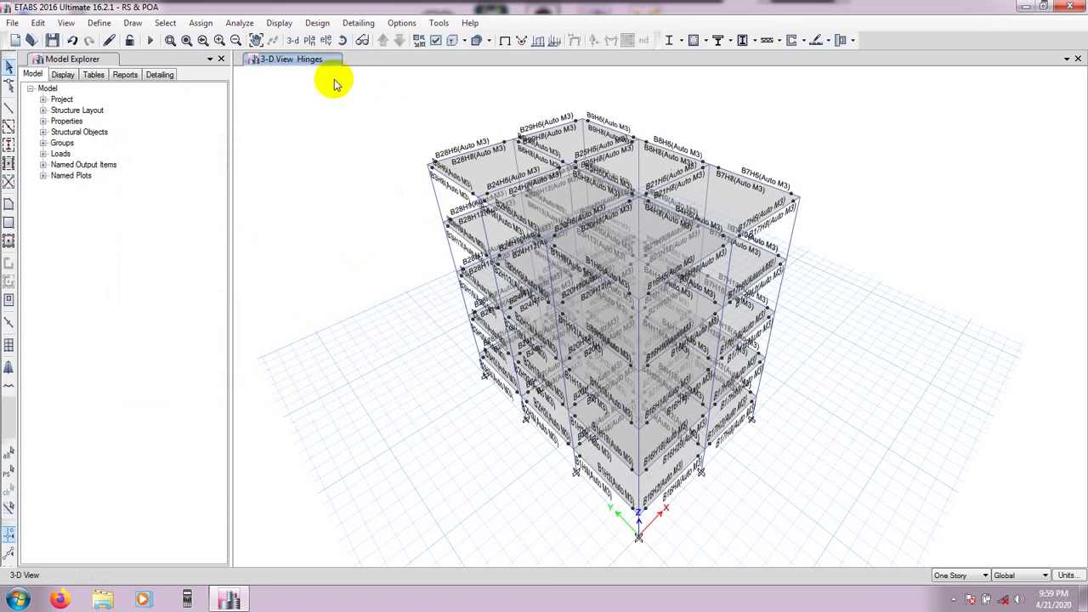
Step: Hide the floors and walls in the 3-D view so only the frame and its hinges are displayed
left_click(436, 41)
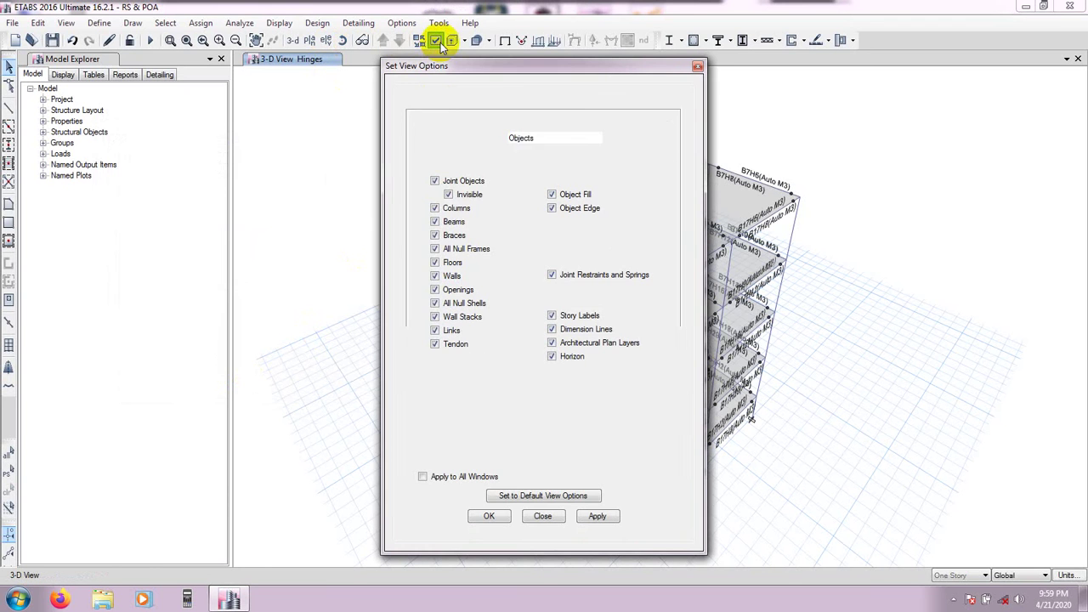
left_click(436, 263)
left_click(434, 276)
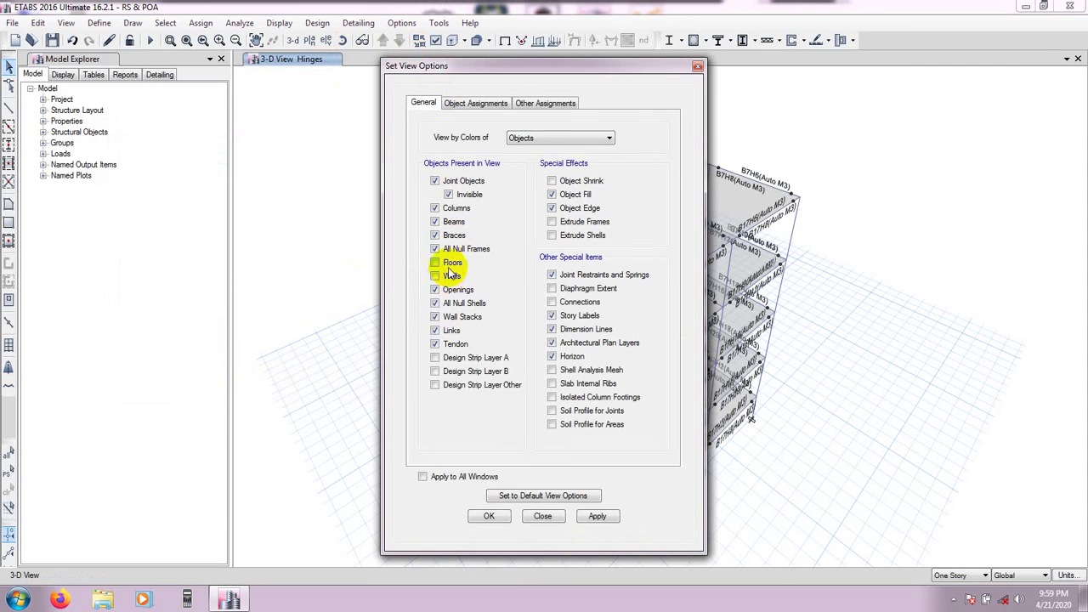
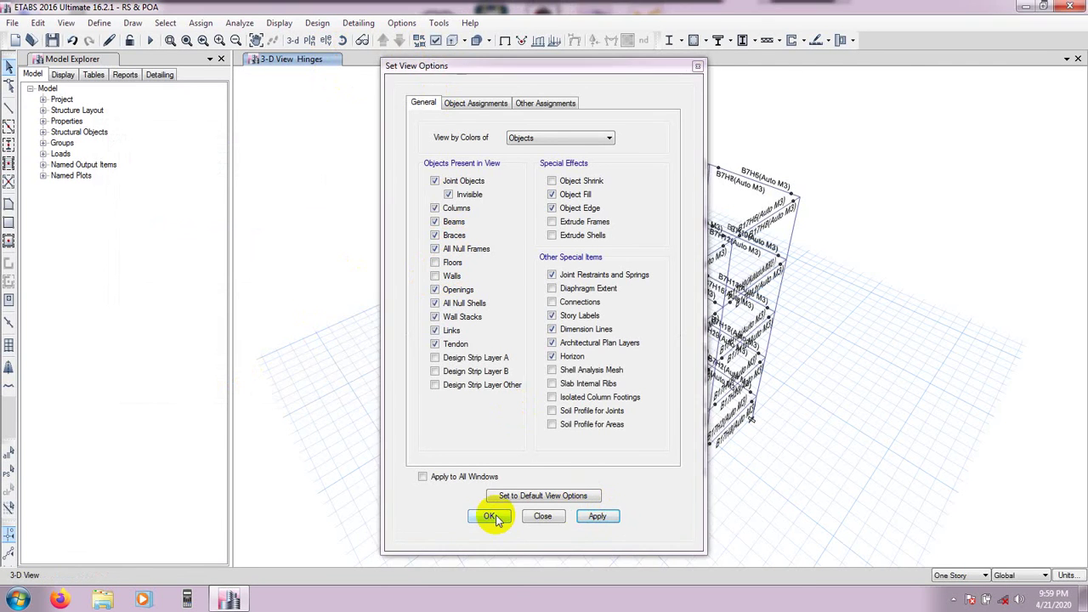
left_click(490, 516)
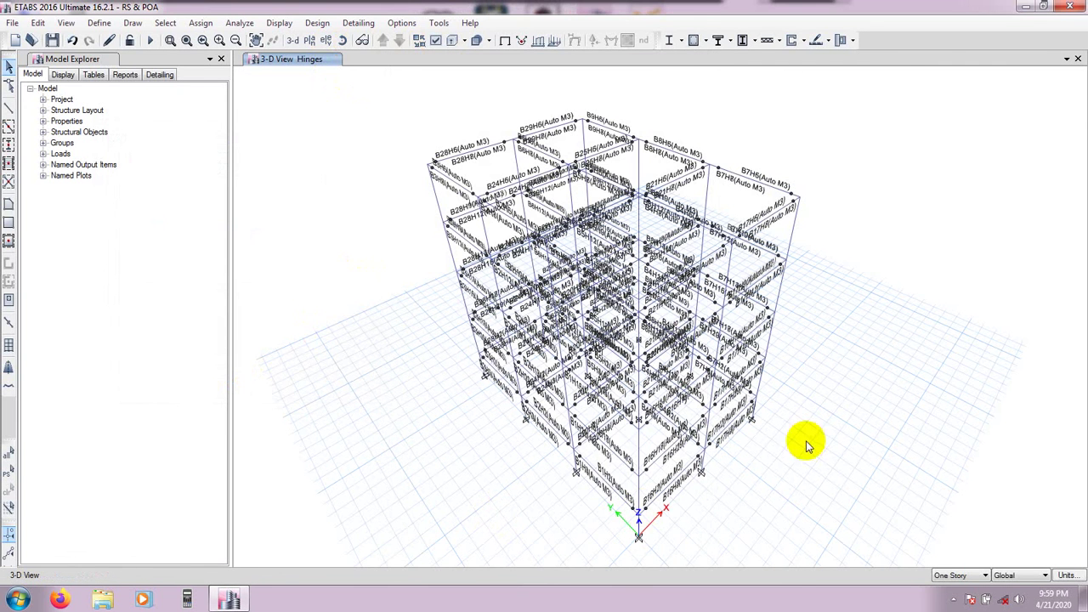
Step: Examine the hinge locations at the beam ends up close from a rotated view, and restore the default 3-D view
left_click(342, 41)
left_click_drag(785, 335, 833, 416)
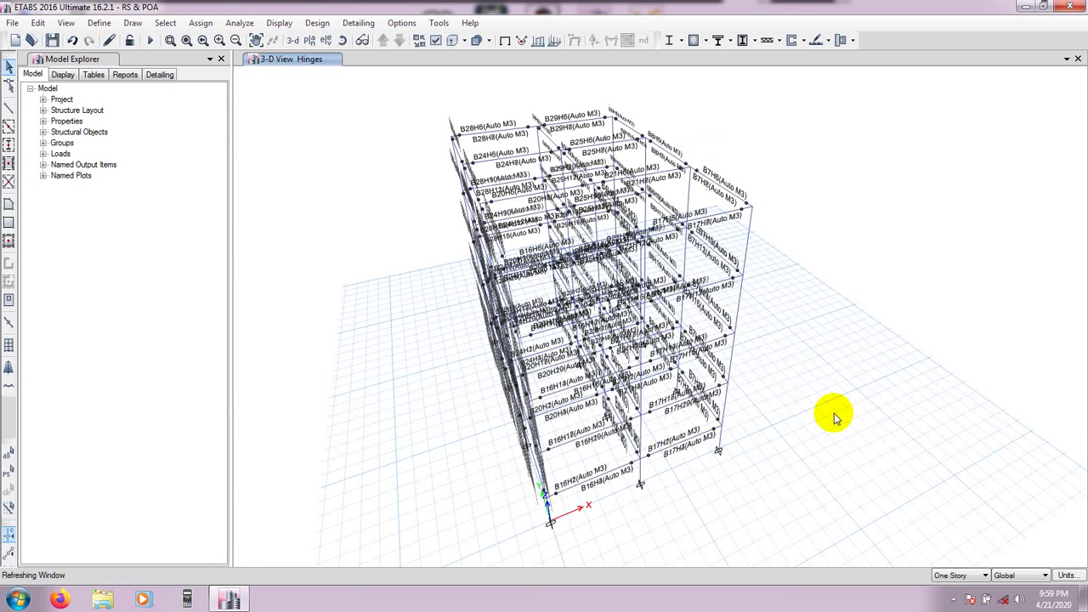
scroll(650, 462, "up", 3)
scroll(649, 462, "up", 2)
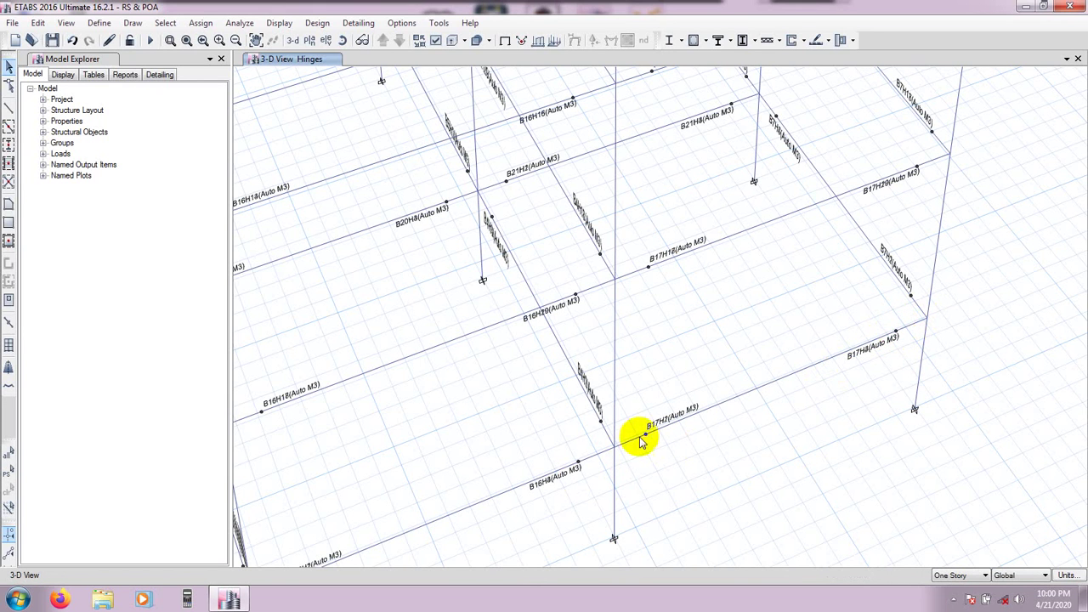
scroll(650, 437, "down", 5)
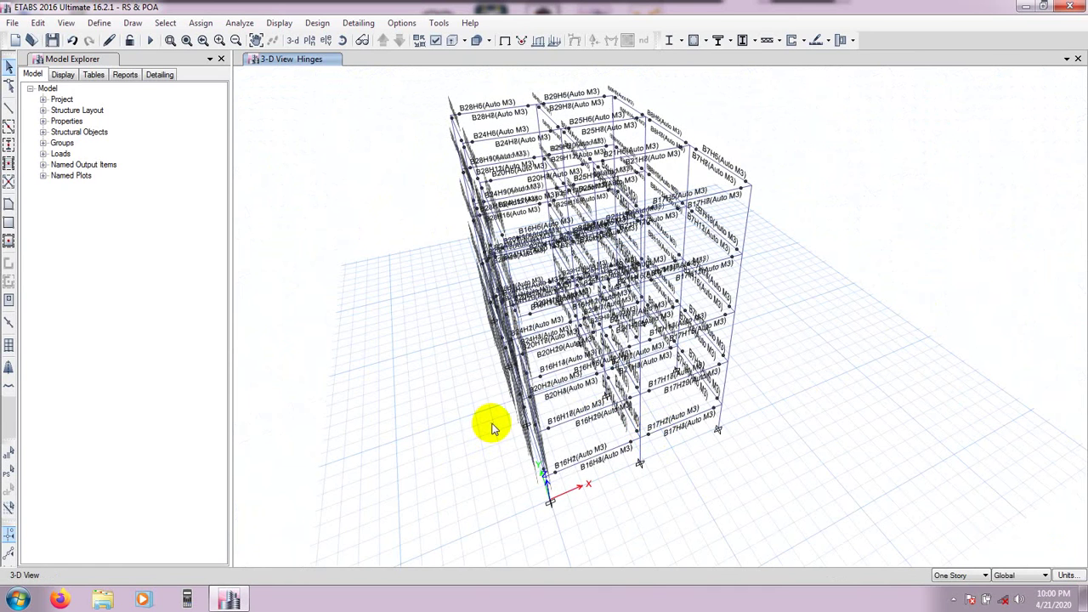
left_click(292, 40)
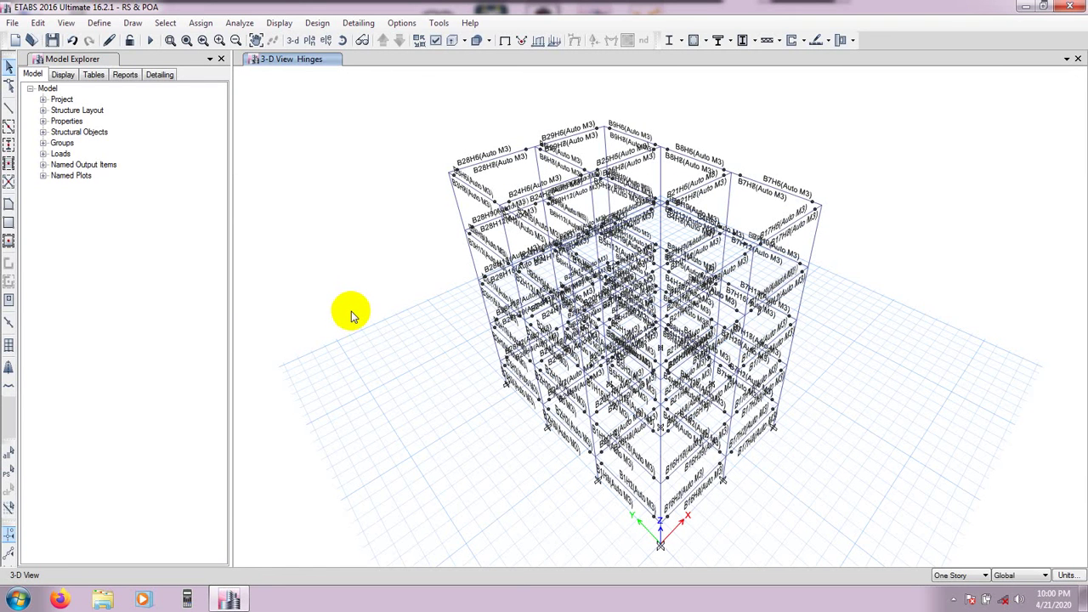
Step: Select all columns in the building model by object type
left_click(166, 24)
mouse_move(195, 39)
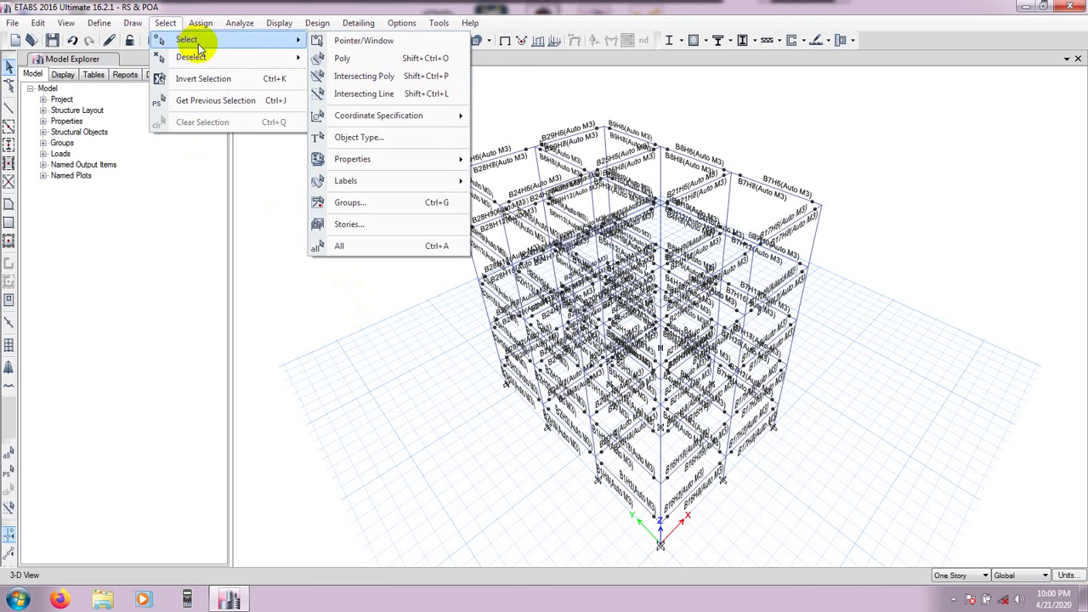
left_click(380, 138)
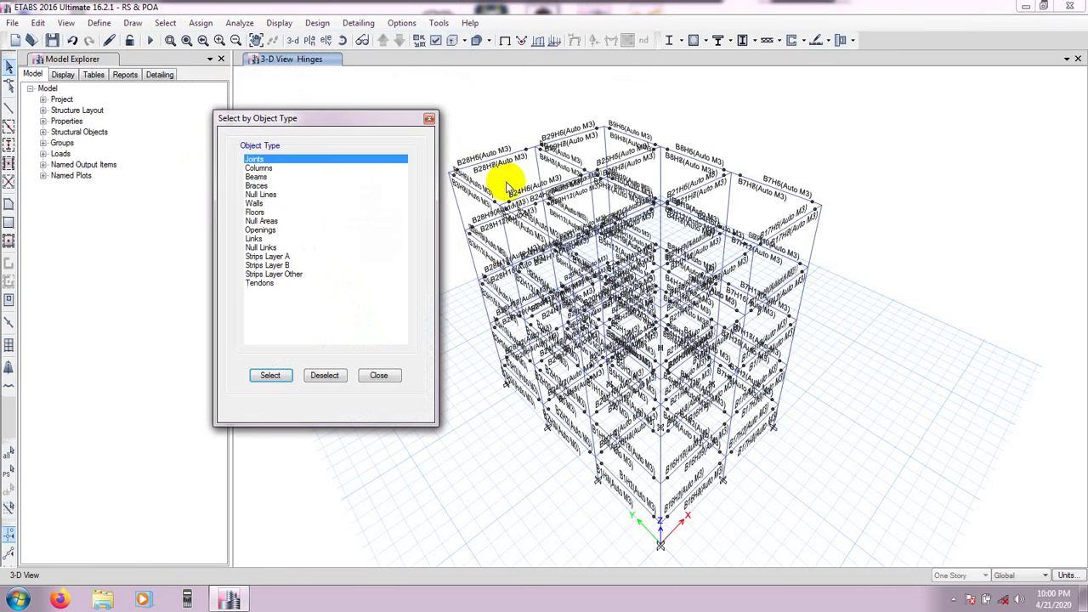
left_click(268, 169)
left_click(272, 375)
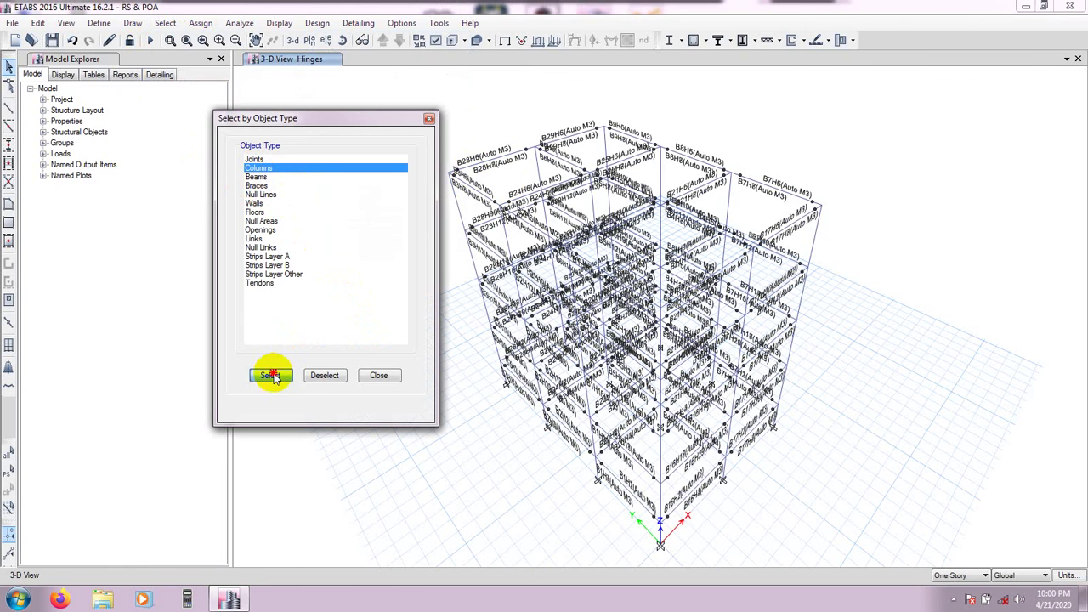
left_click(378, 374)
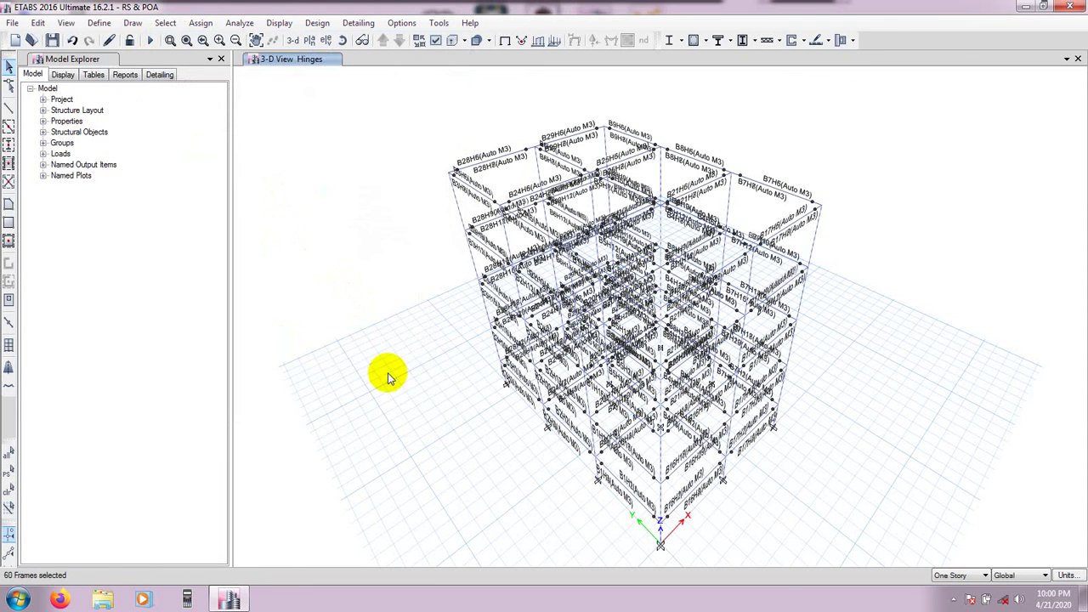
Step: Open the frame hinge assignment for the selected columns and add an Auto hinge at relative distance 0.1
middle_click_drag(395, 368, 377, 338, "shift")
left_click(200, 23)
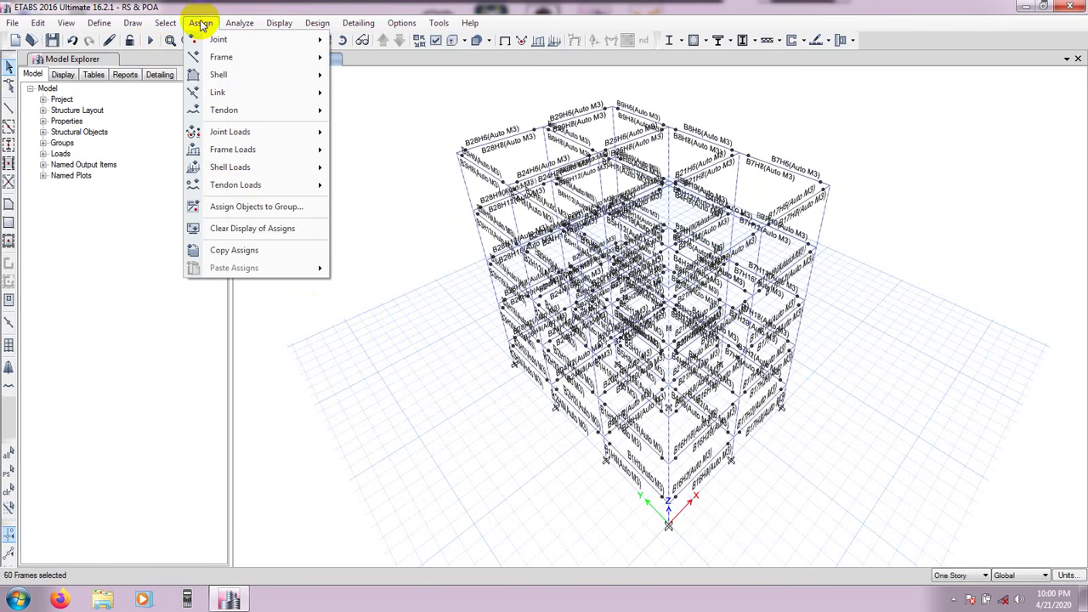
mouse_move(219, 57)
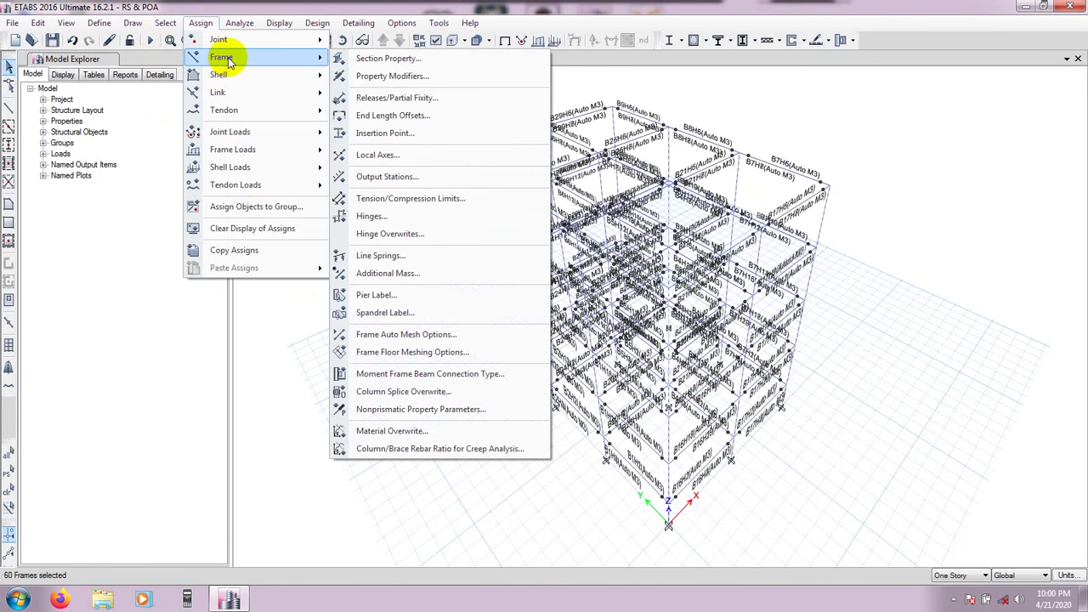
left_click(400, 215)
left_click_drag(478, 126, 249, 126)
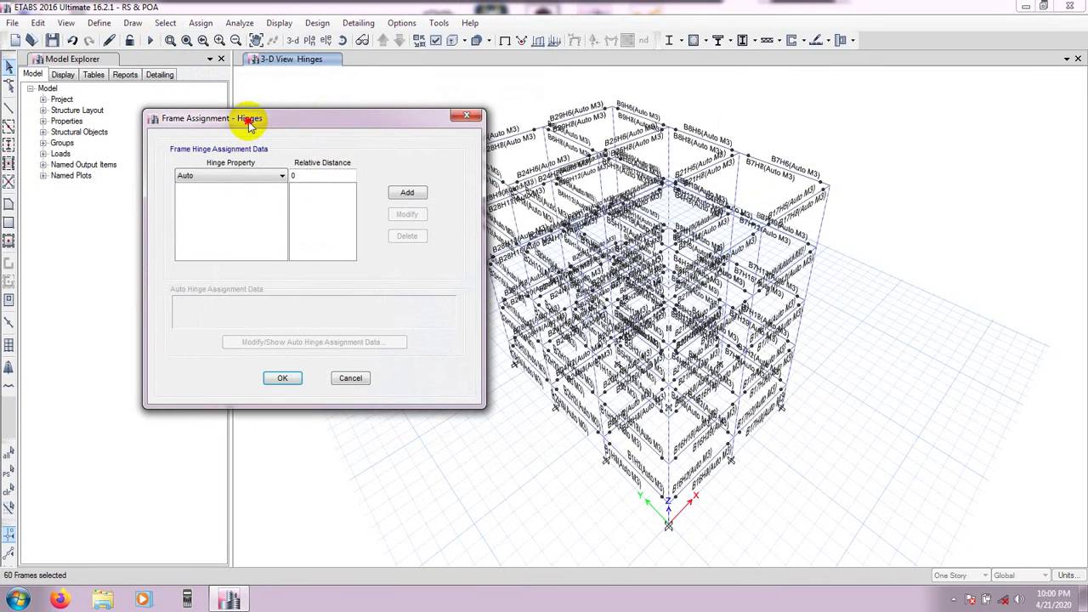
double_click(321, 177)
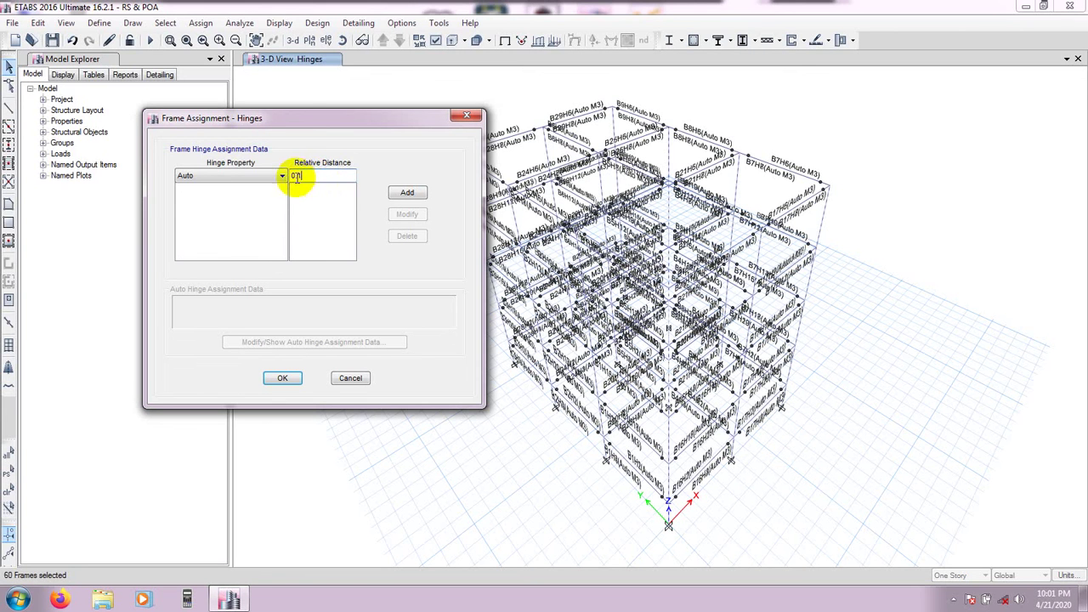
left_click(404, 192)
left_click_drag(413, 42, 395, 87)
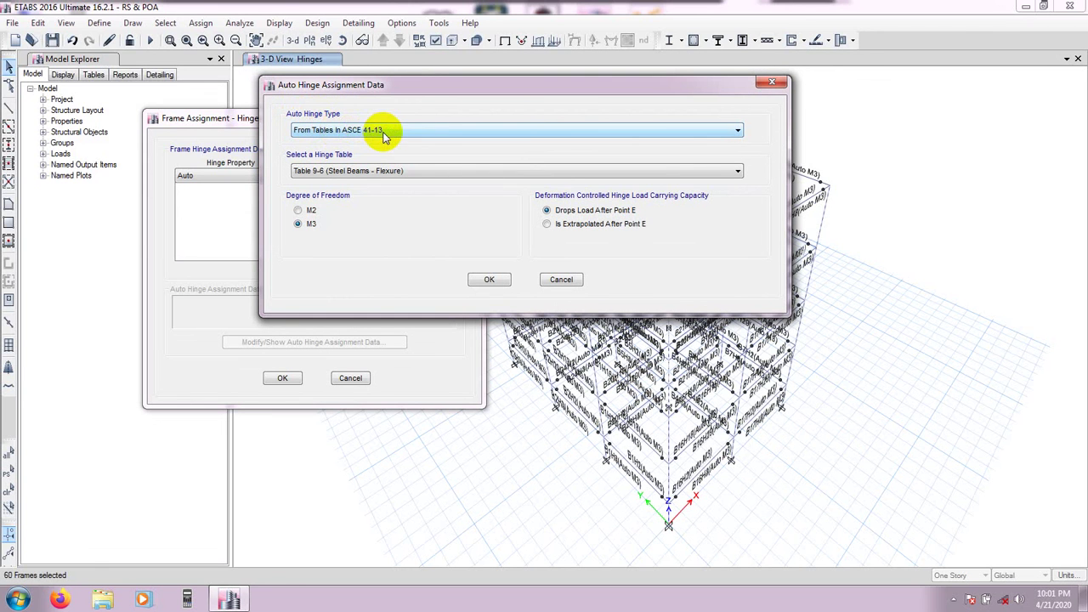
Step: Base the column hinge on ASCE 41-13 Table 10-8 (Concrete Columns) with the P-M2-M3 degree of freedom
left_click(365, 173)
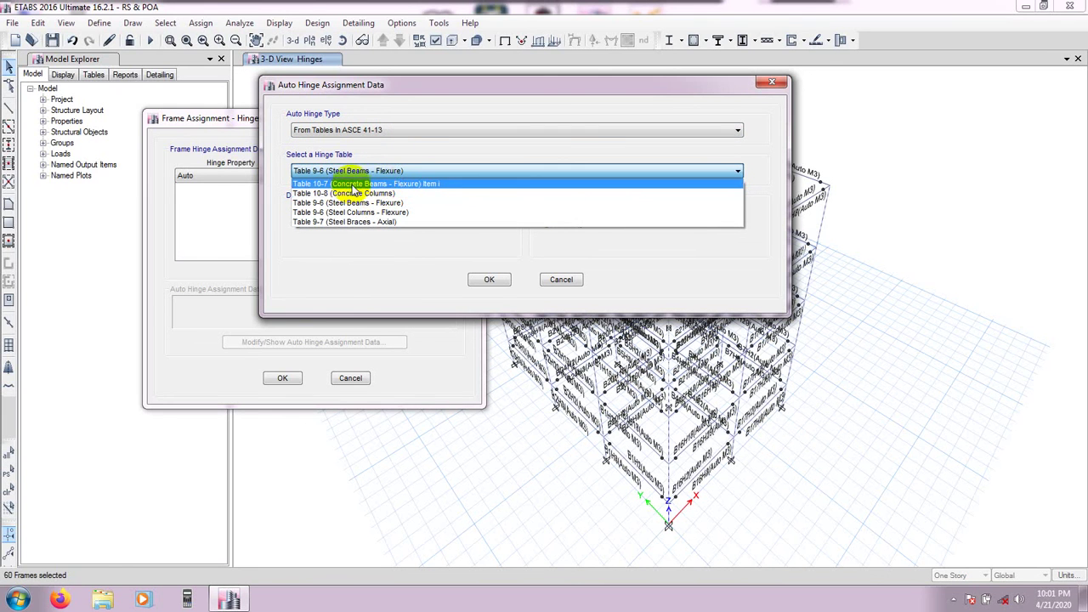
left_click(364, 194)
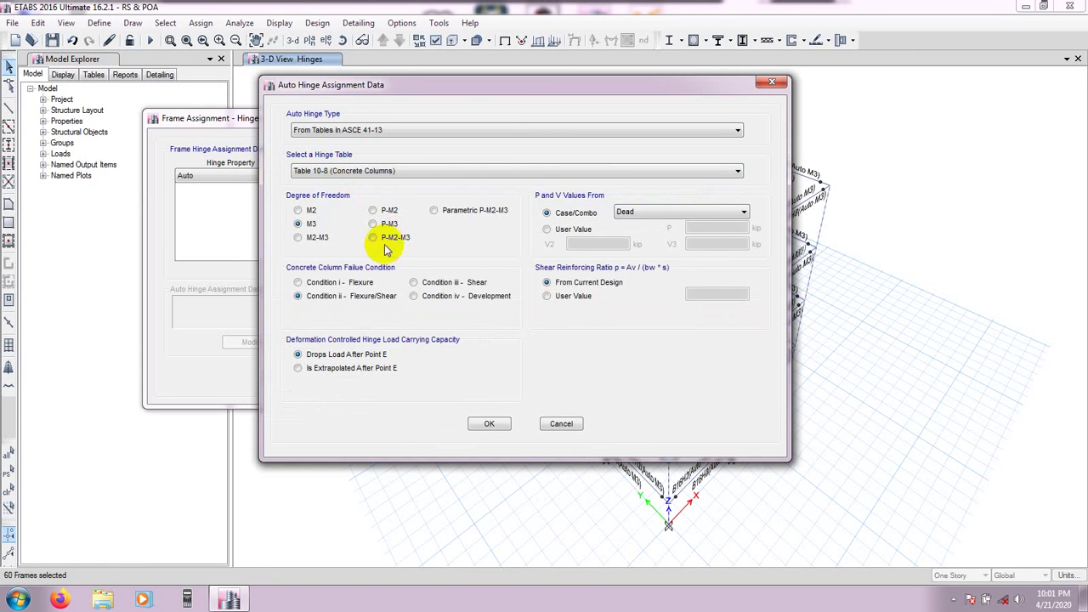
left_click(375, 237)
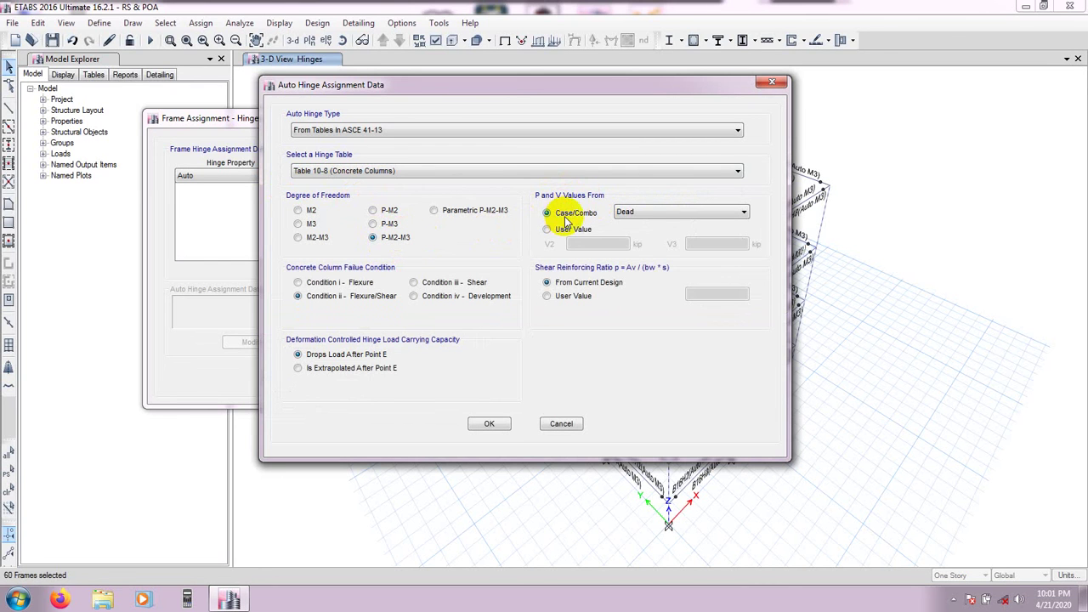
Step: Take the first column hinge's P and V values from the POAx load case and accept the hinge data
left_click(651, 218)
left_click(649, 255)
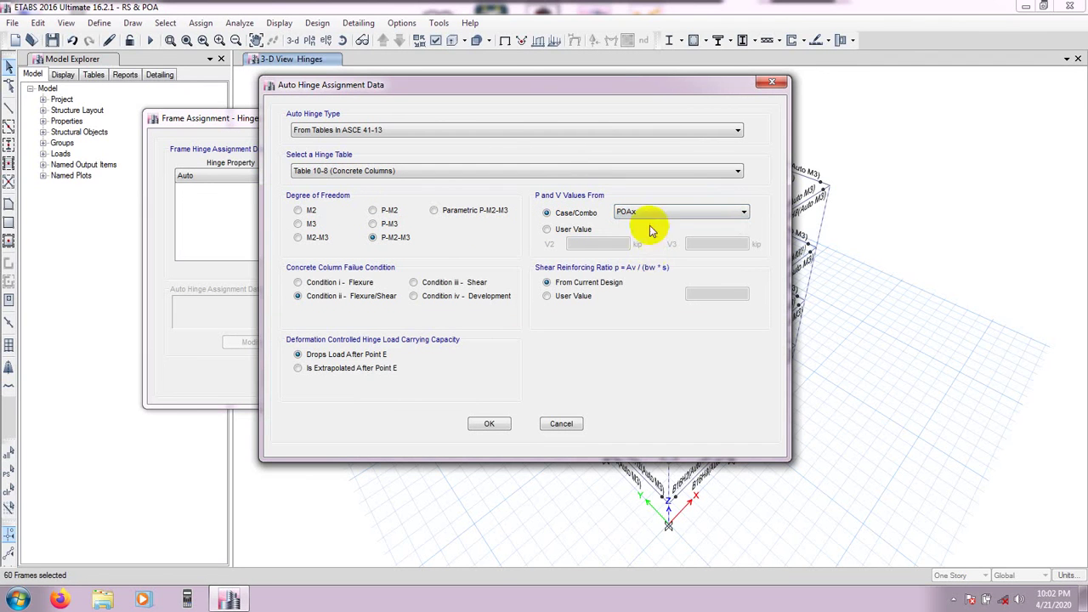
left_click(490, 425)
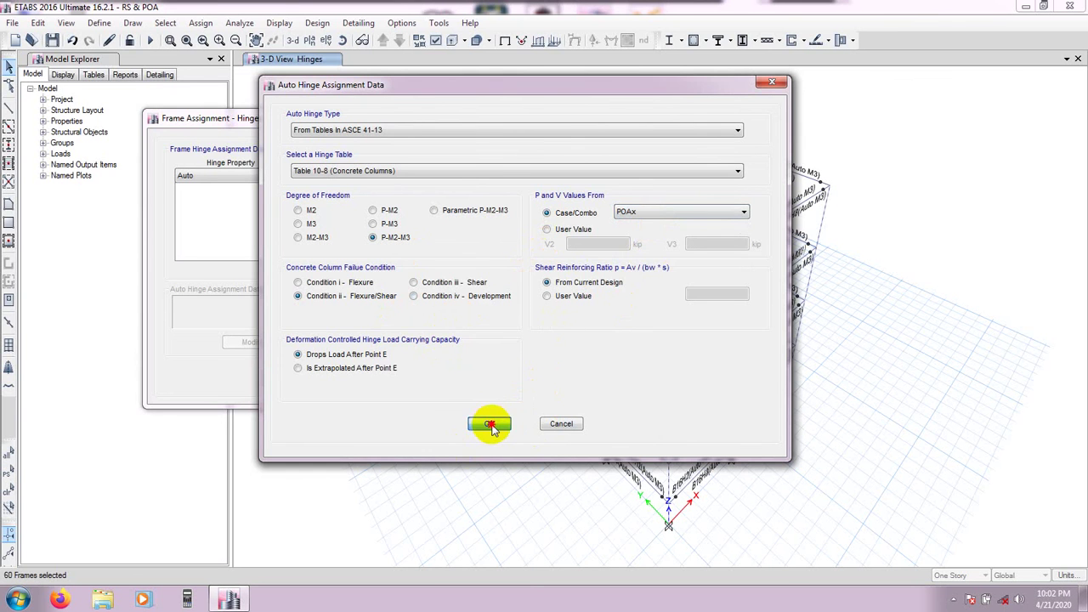
Step: Add a second Auto P-M2-M3 column hinge at relative distance 0.1, with P and V values from load case POAy
left_click(406, 194)
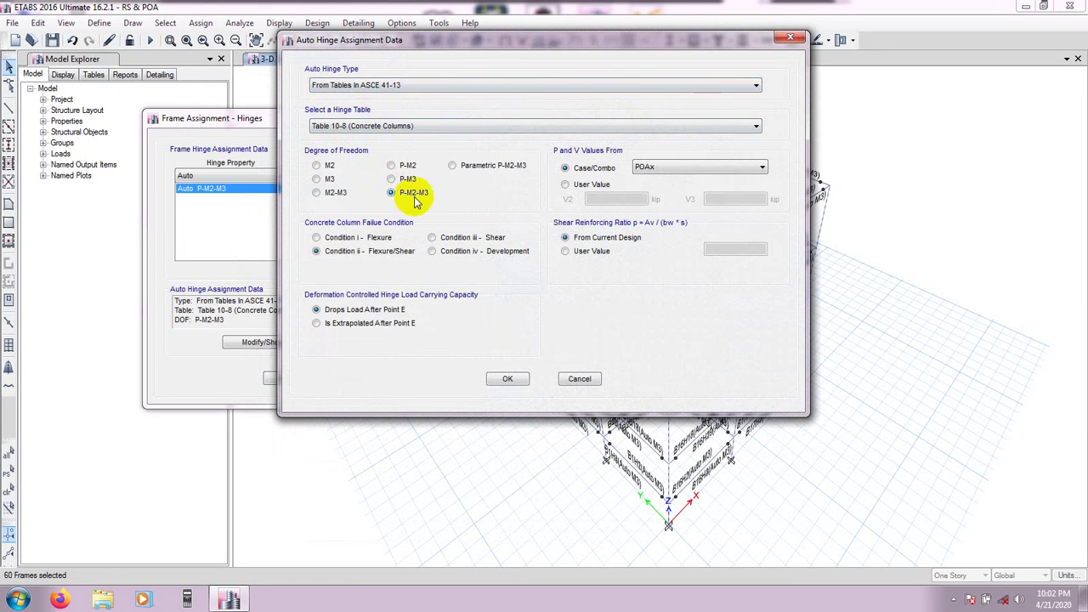
left_click(653, 167)
left_click(663, 218)
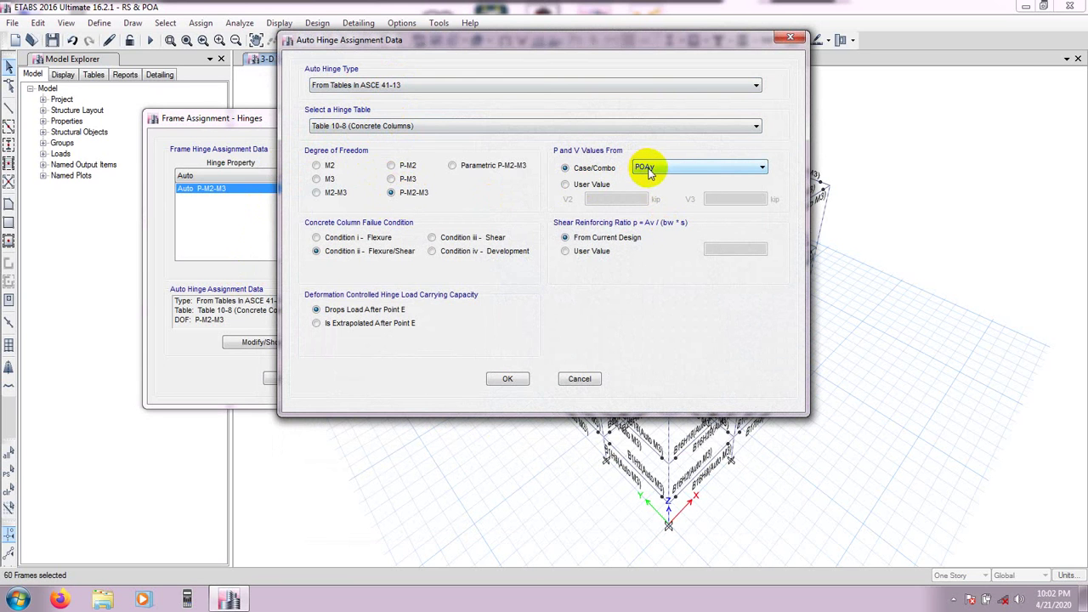
left_click(502, 379)
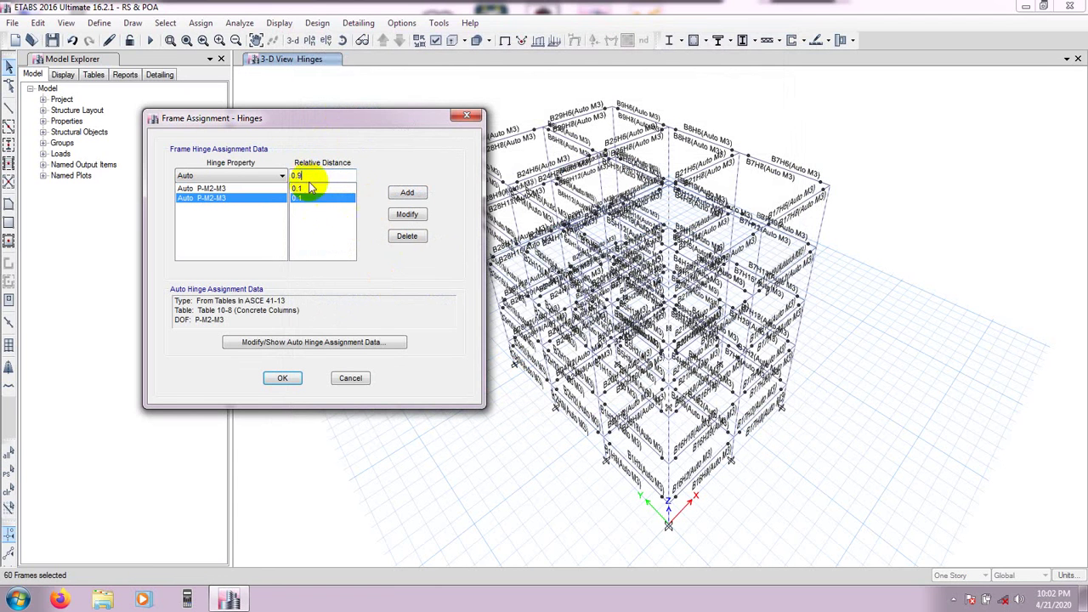
Step: Add an Auto P-M2-M3 column hinge at relative distance 0.9, with P and V values from load case POAx
left_click(409, 194)
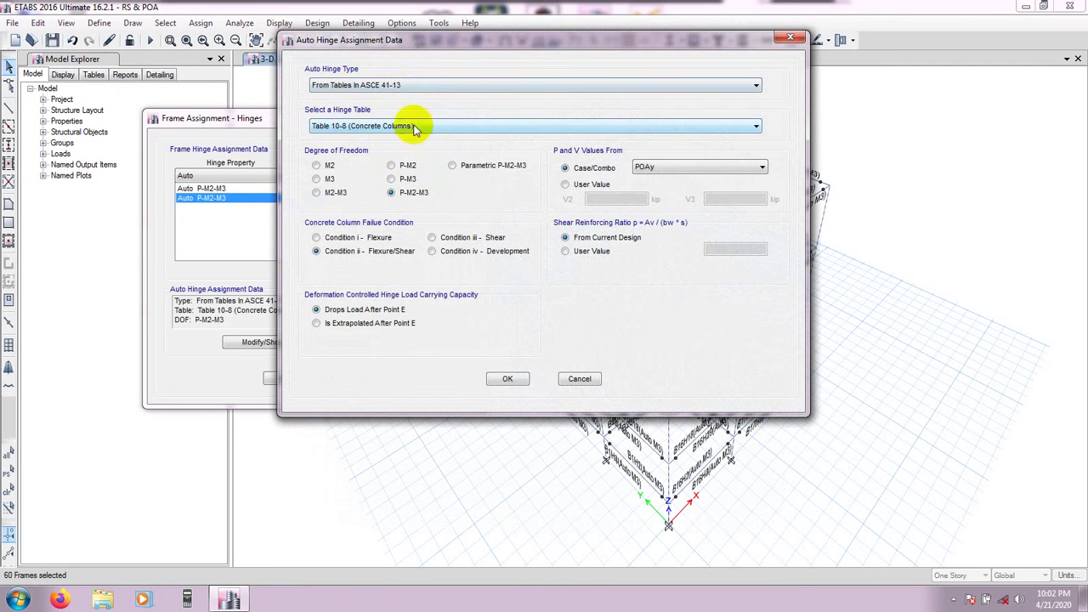
left_click(663, 170)
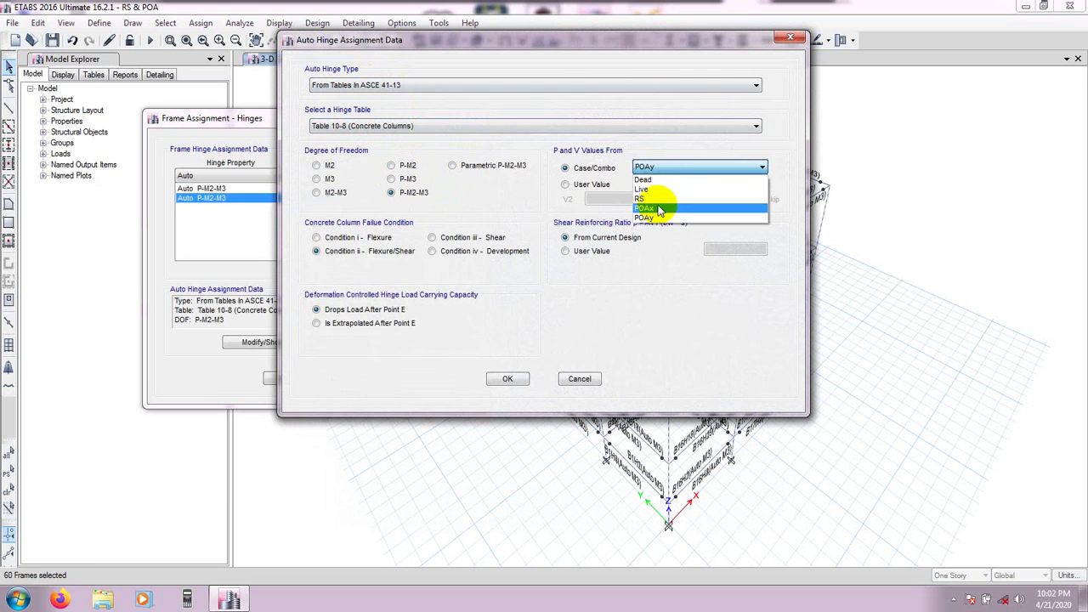
left_click(660, 209)
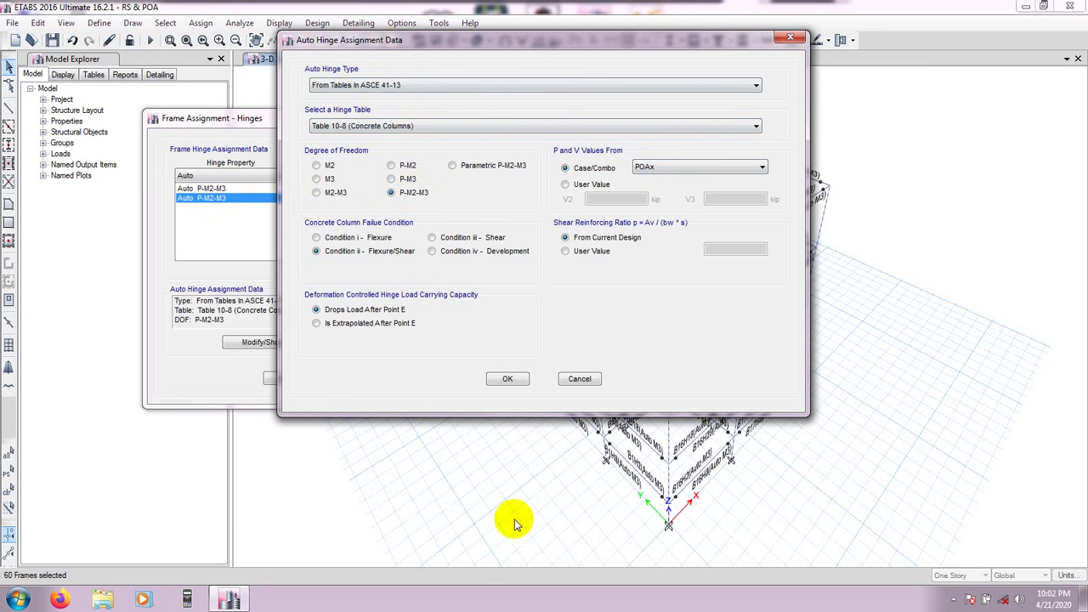
left_click(513, 379)
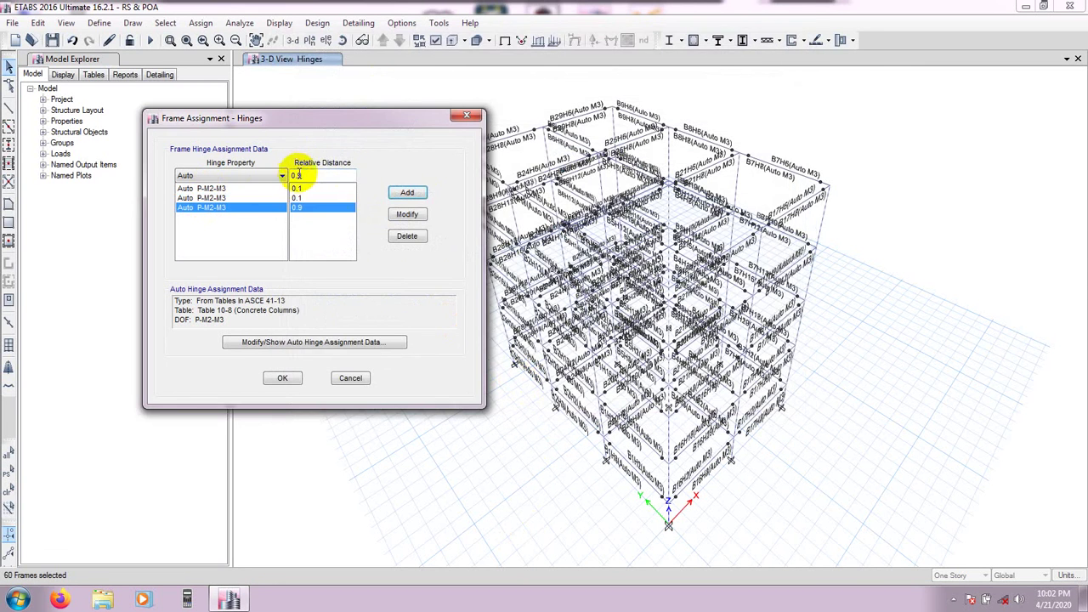
Step: Add another Auto P-M2-M3 hinge at relative distance 0.9 using load case POAy, and assign all the hinges to the selected columns
left_click(408, 194)
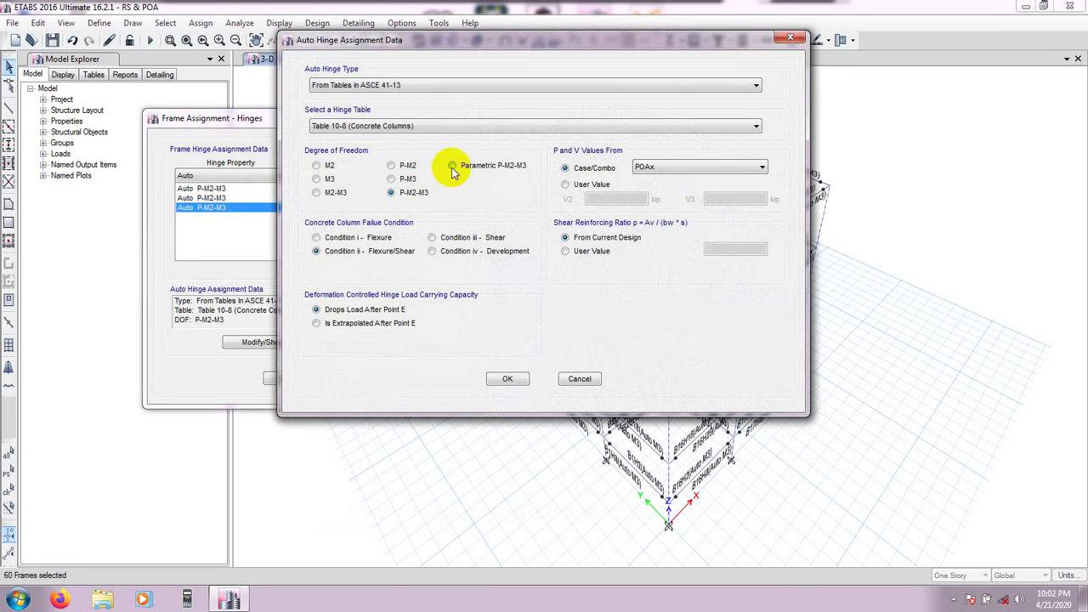
left_click(656, 173)
left_click(646, 218)
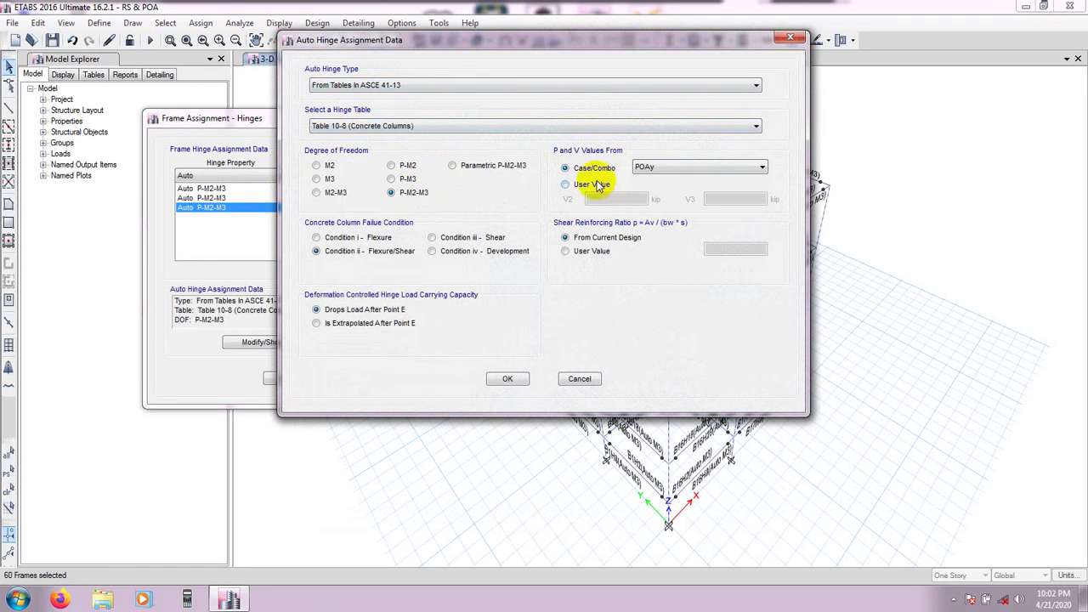
left_click(507, 378)
left_click(284, 380)
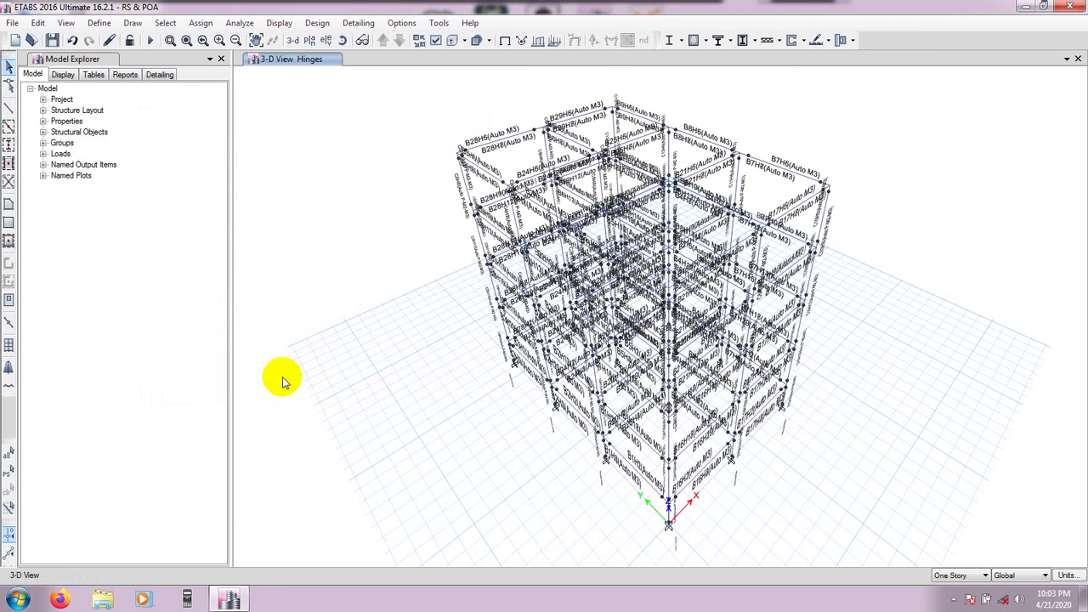
Step: Examine the assigned hinge locations at the column and beam ends, up close and across the whole 3-D model
scroll(786, 408, "up", 5)
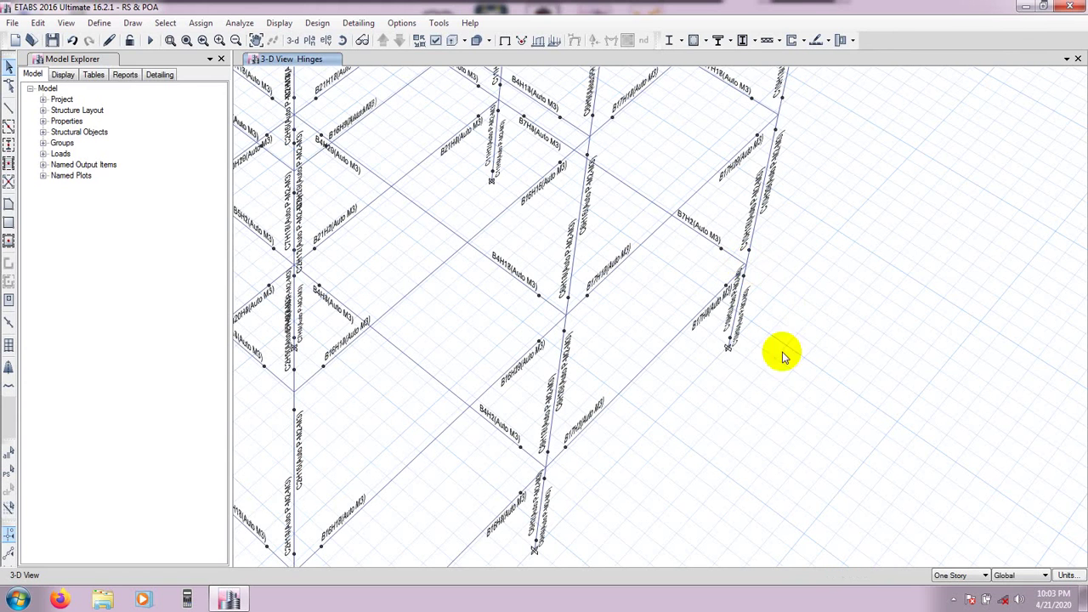
middle_click_drag(719, 413, 739, 388)
scroll(668, 388, "down", 6)
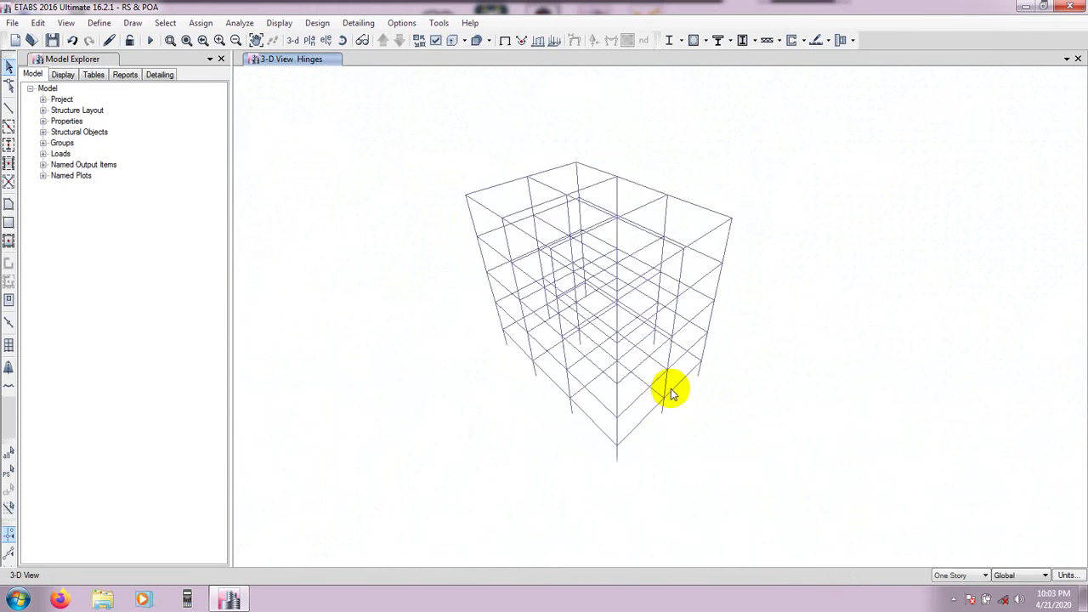
scroll(659, 304, "up", 8)
scroll(655, 303, "down", 5)
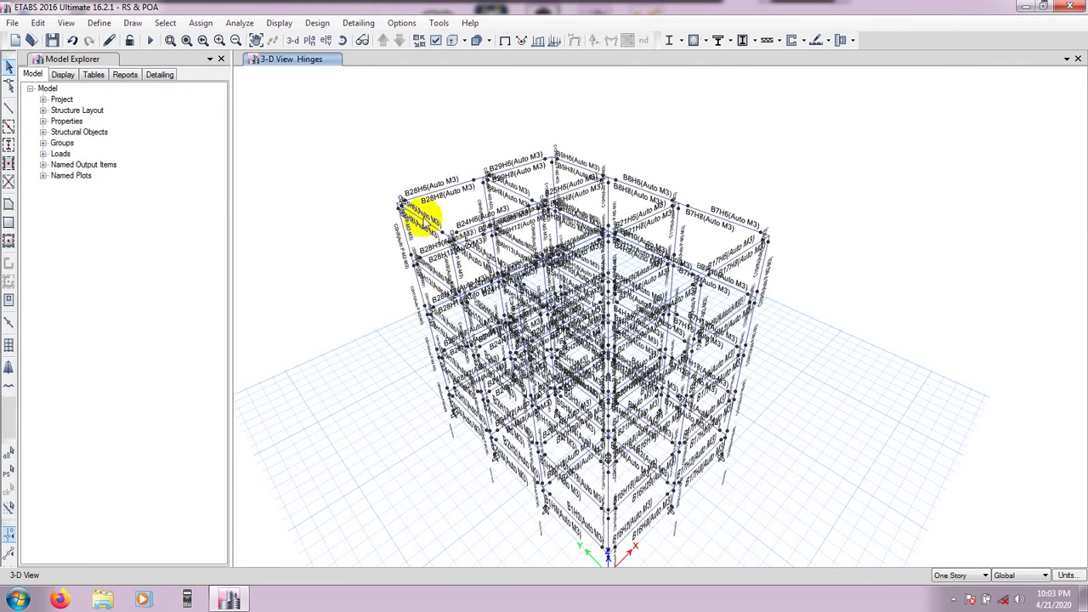
middle_click_drag(714, 300, 756, 255, "shift")
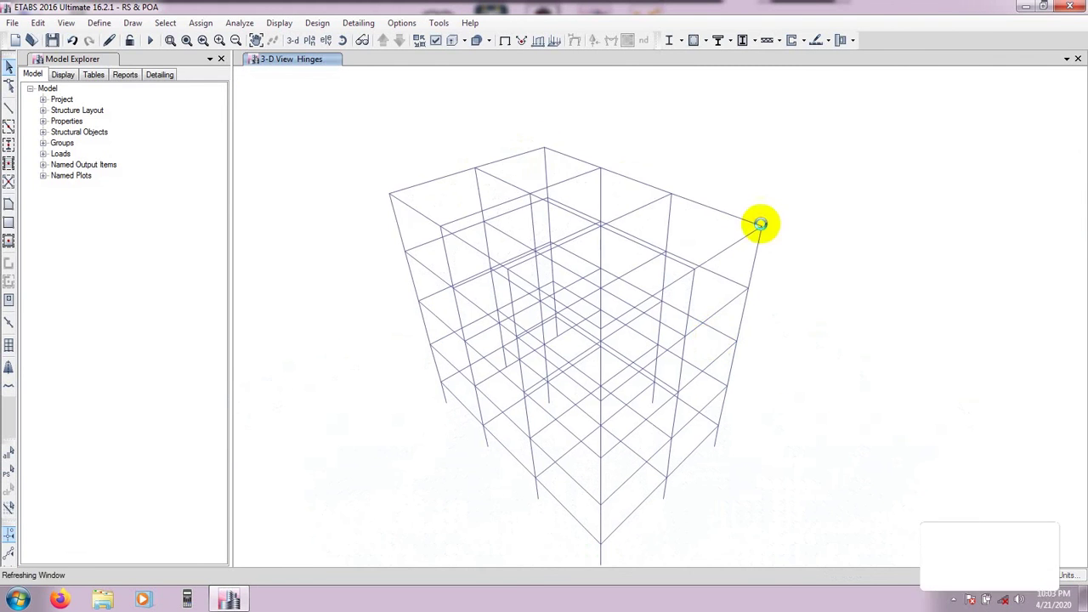